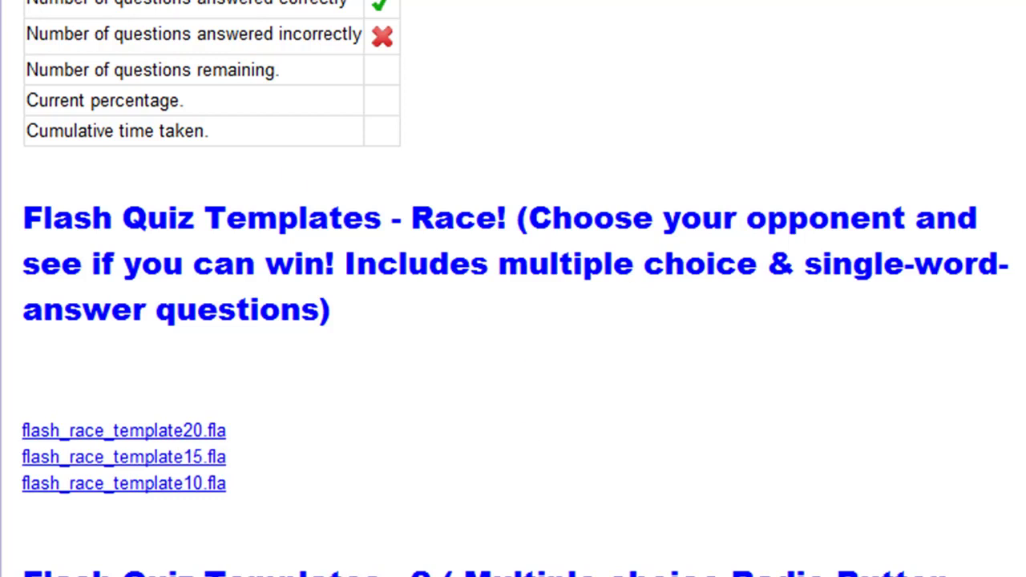
# Switch to the Simple Addition race quiz and submit the player's name
pyautogui.click(268, 14)
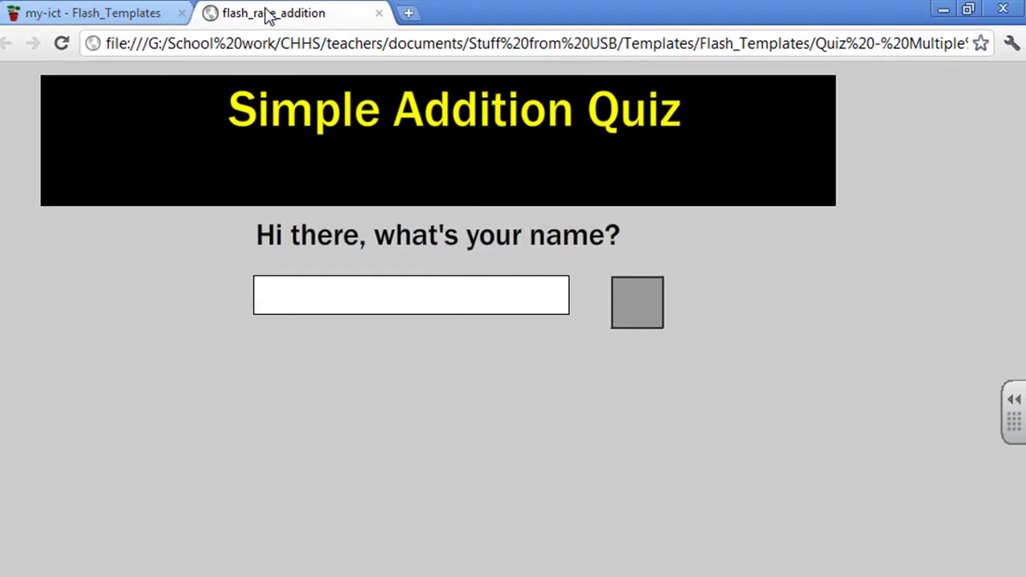
pyautogui.click(400, 297)
pyautogui.write('Dave')
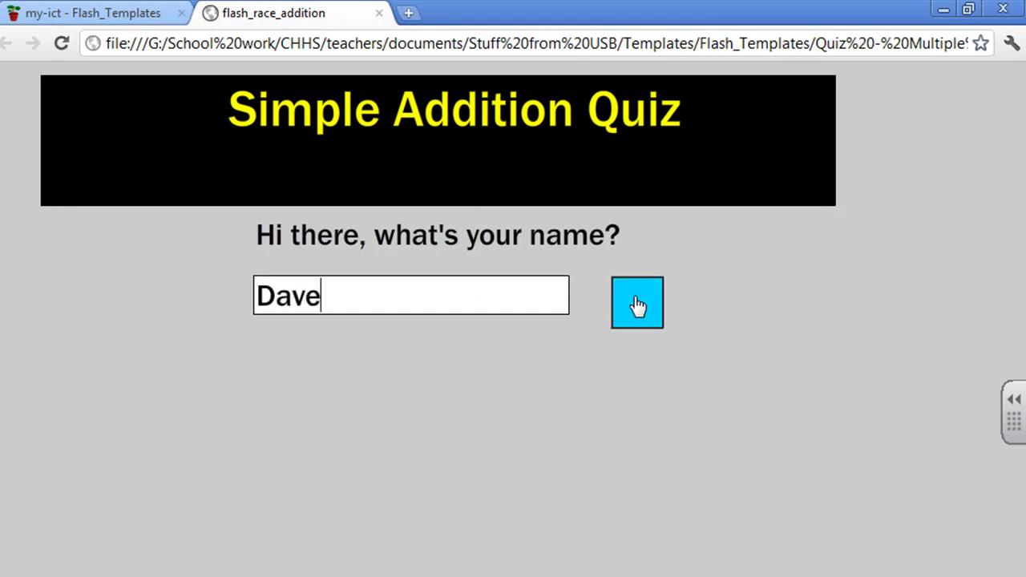
pyautogui.click(637, 306)
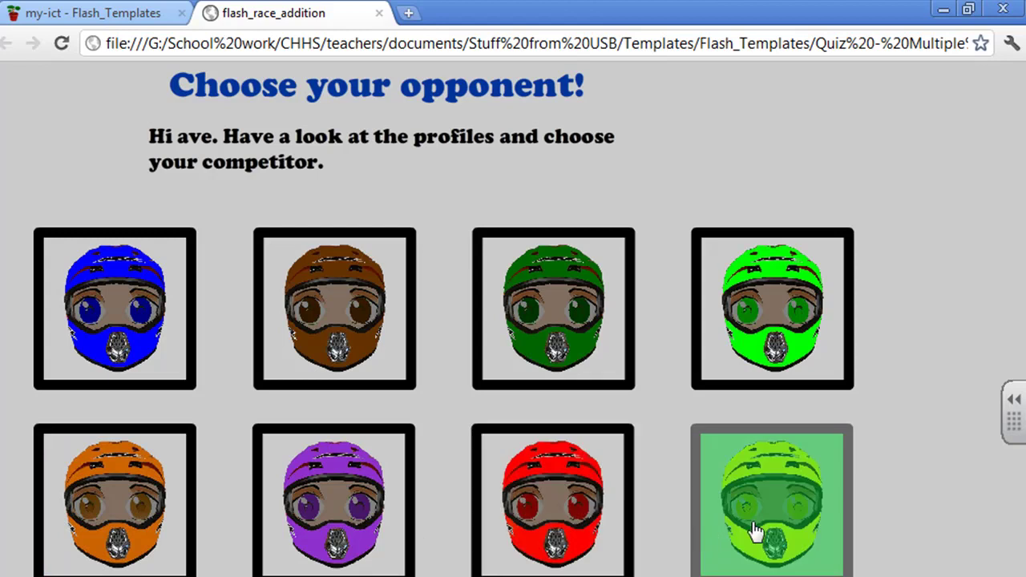
# Choose Purple Peter (rank 6/8) as the opponent from the racer profiles
pyautogui.click(768, 490)
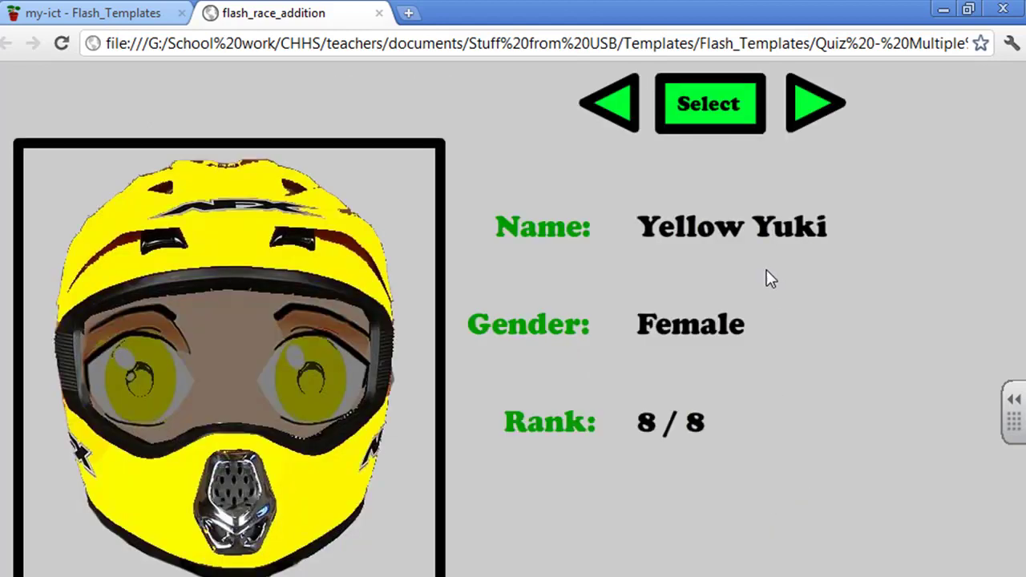
pyautogui.click(622, 107)
pyautogui.click(622, 106)
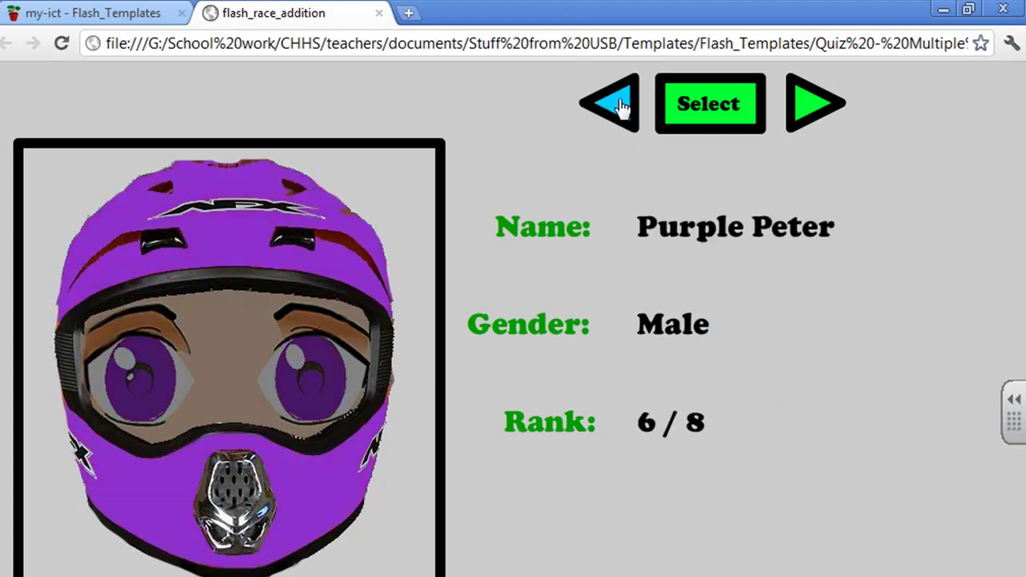
pyautogui.click(718, 108)
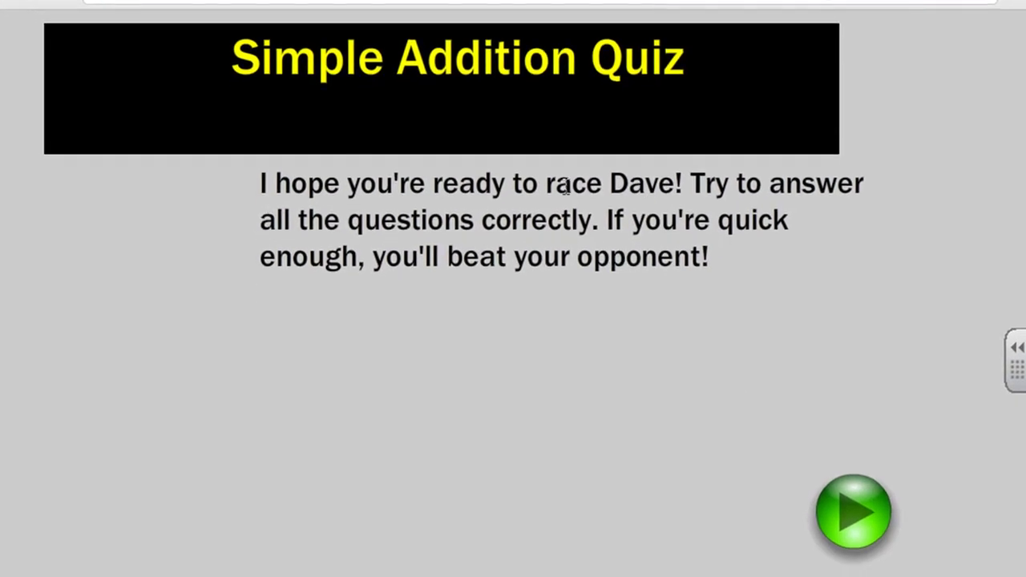
pyautogui.moveTo(523, 182); pyautogui.dragTo(680, 171)
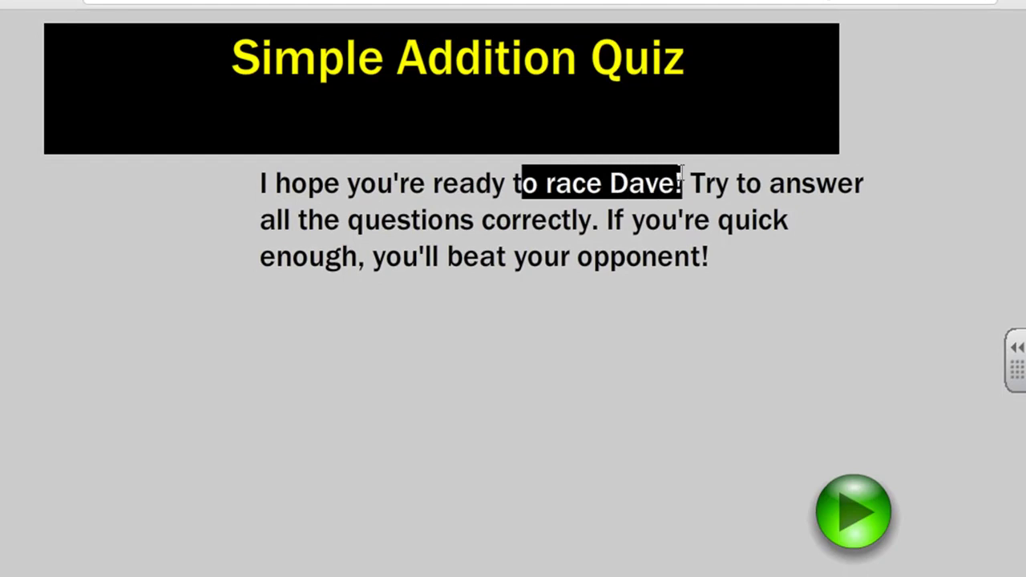
pyautogui.click(680, 173)
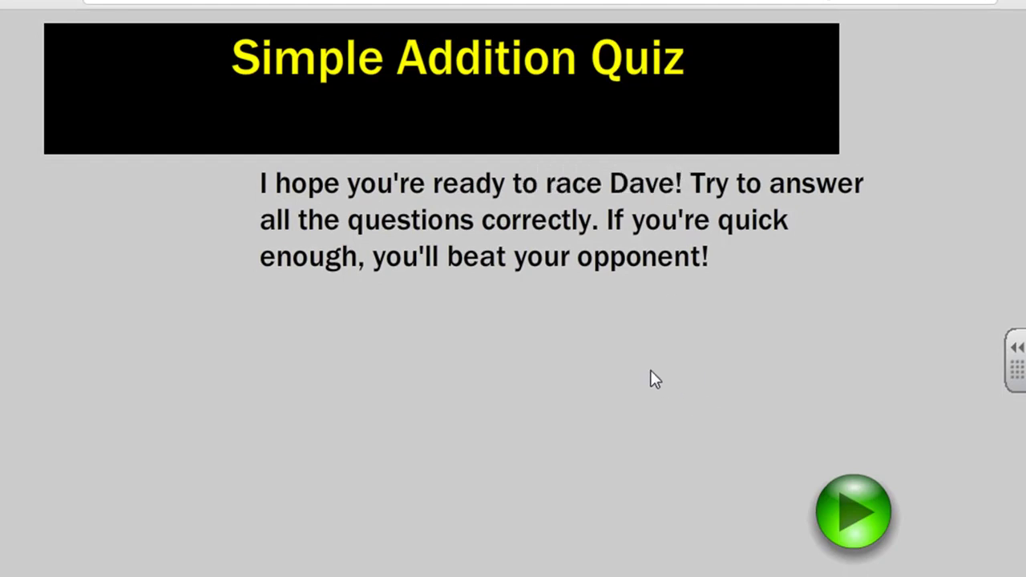
# Start the race and answer the 1 + 1 and 2 + 2 questions
pyautogui.click(863, 529)
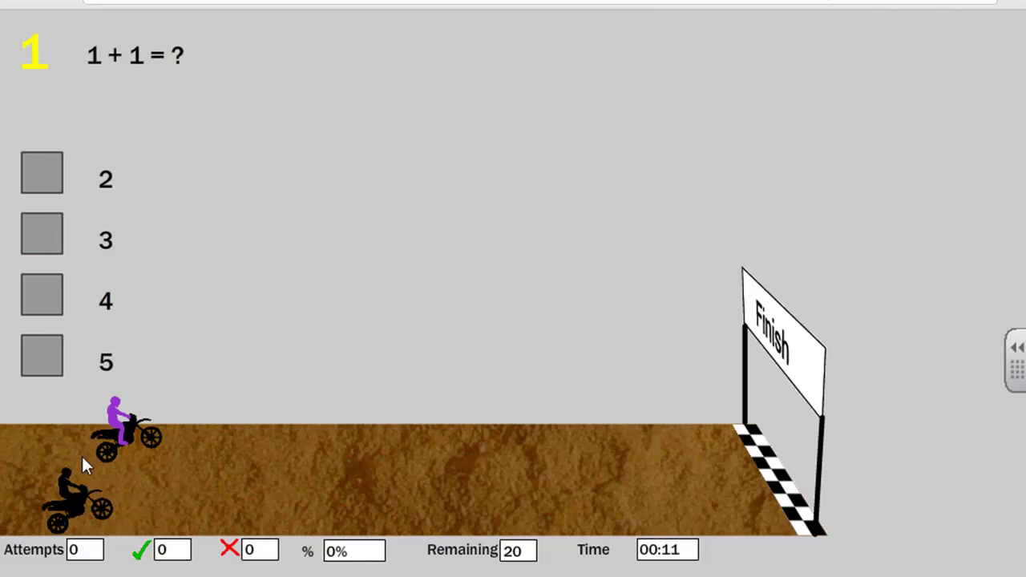
pyautogui.click(43, 238)
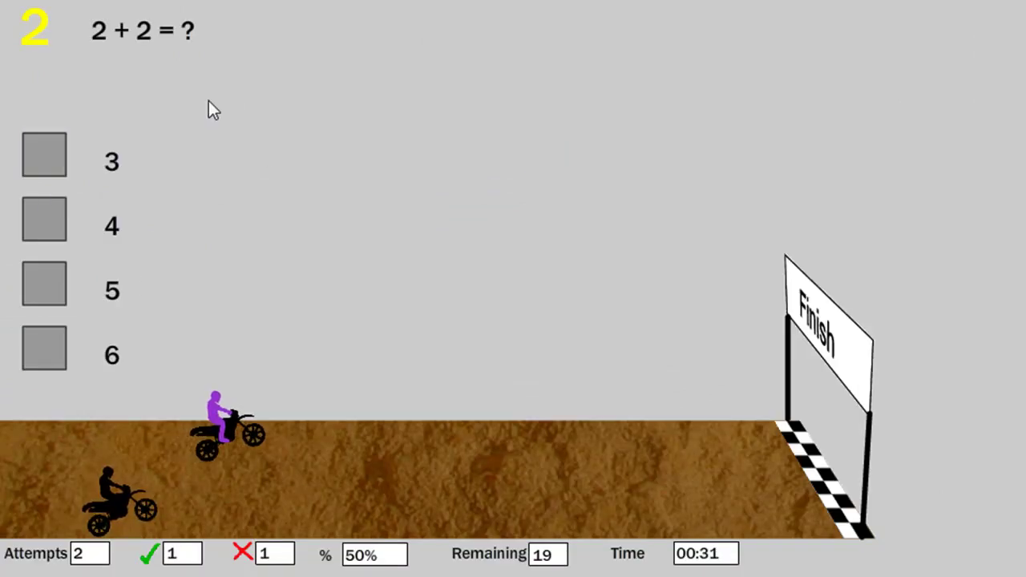
pyautogui.click(51, 221)
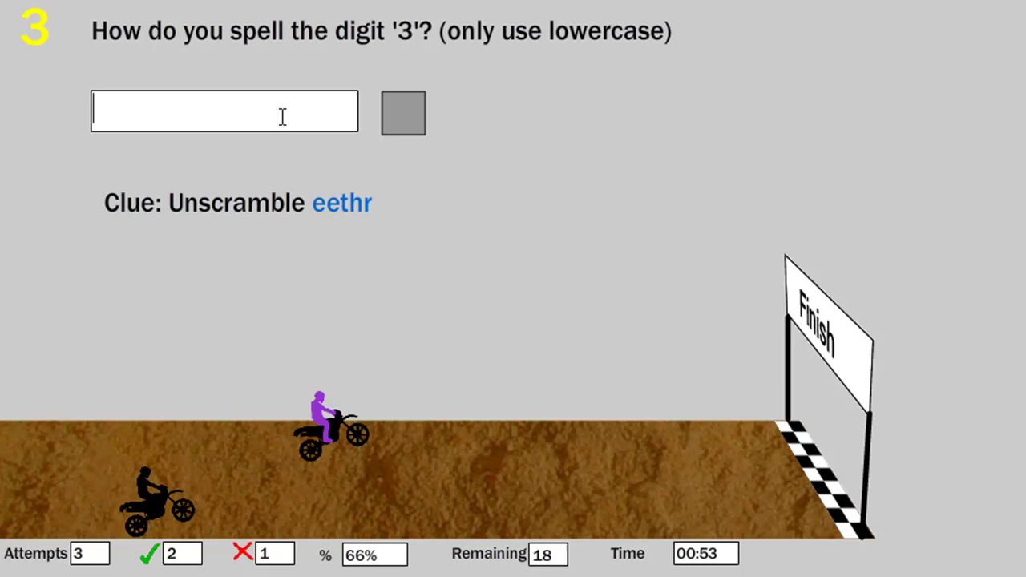
pyautogui.write('three')
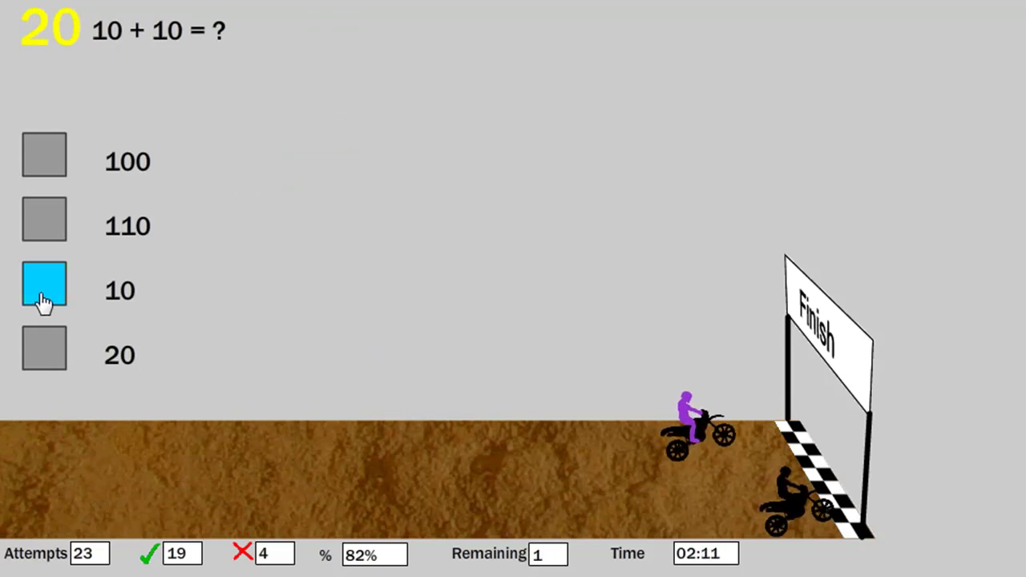
# Answer 10 + 10 with 20 to finish and win the race at 83%
pyautogui.click(51, 362)
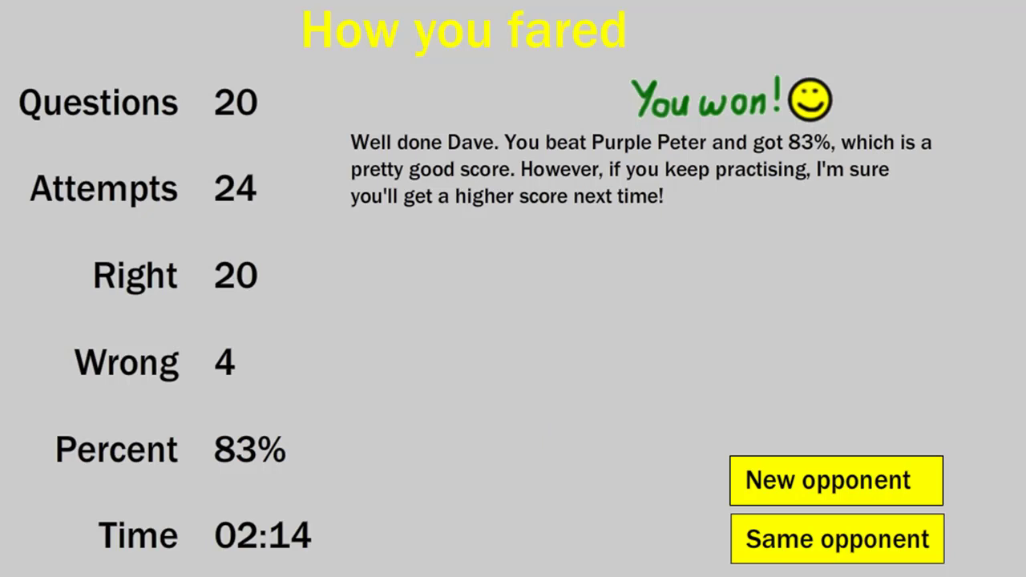
# Close the finished quiz tab with Ctrl+W
pyautogui.hotkey('ctrl', 'w')
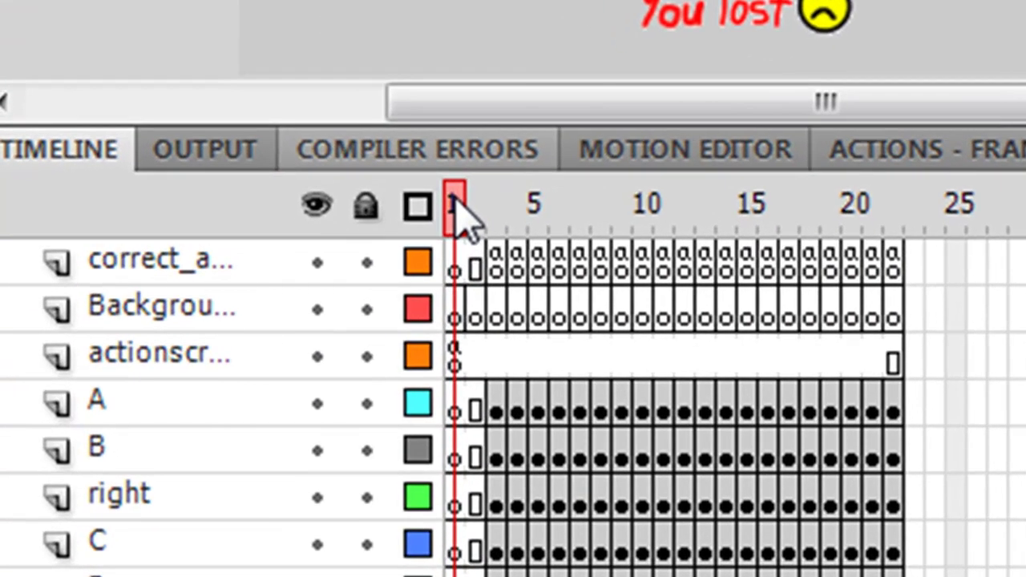
# Scrub the template timeline across the question frames up to question 20 and review its layers
pyautogui.moveTo(461, 213); pyautogui.dragTo(717, 238)
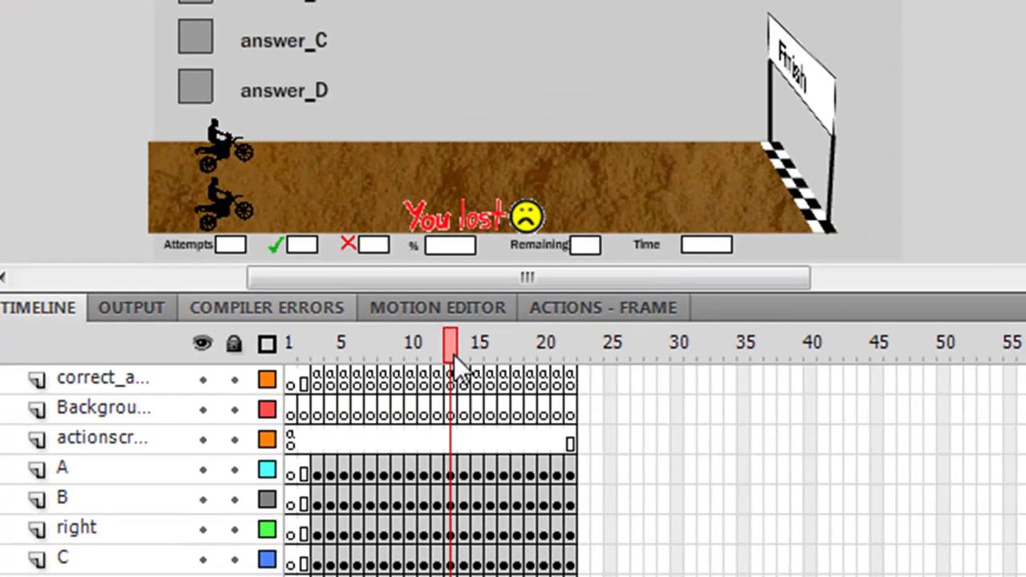
pyautogui.moveTo(454, 356); pyautogui.dragTo(530, 367)
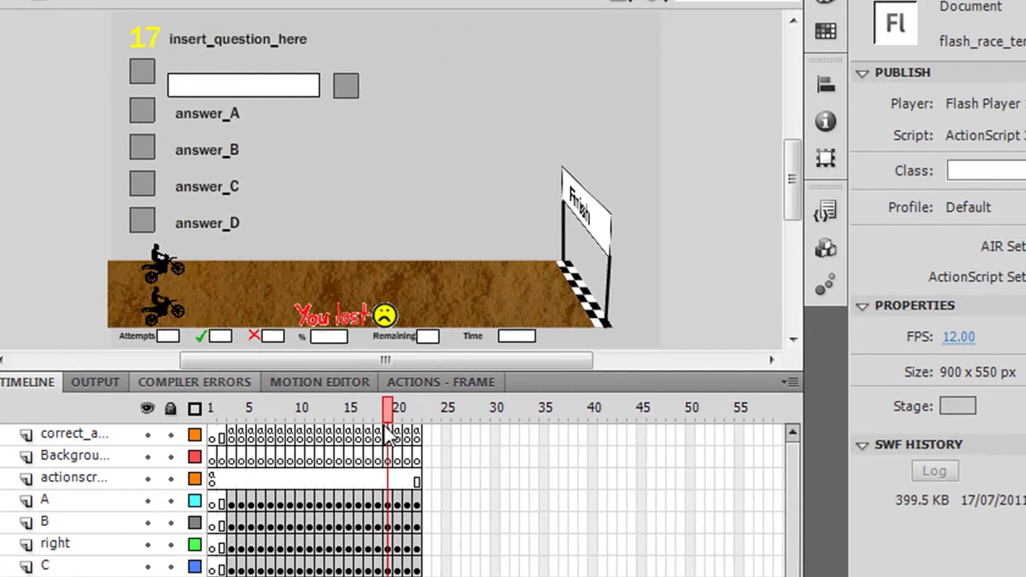
pyautogui.moveTo(387, 433); pyautogui.dragTo(211, 454)
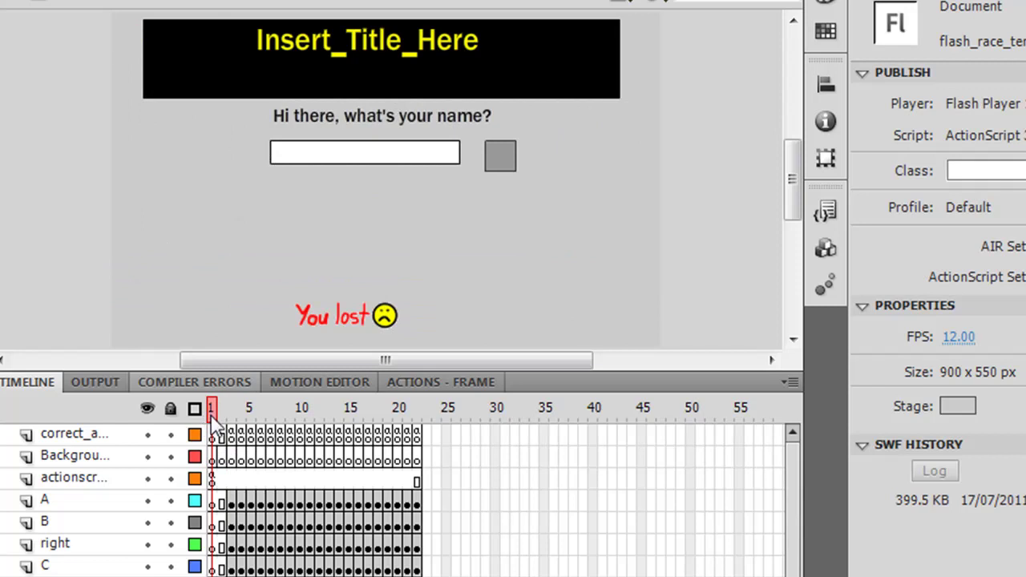
pyautogui.click(323, 81)
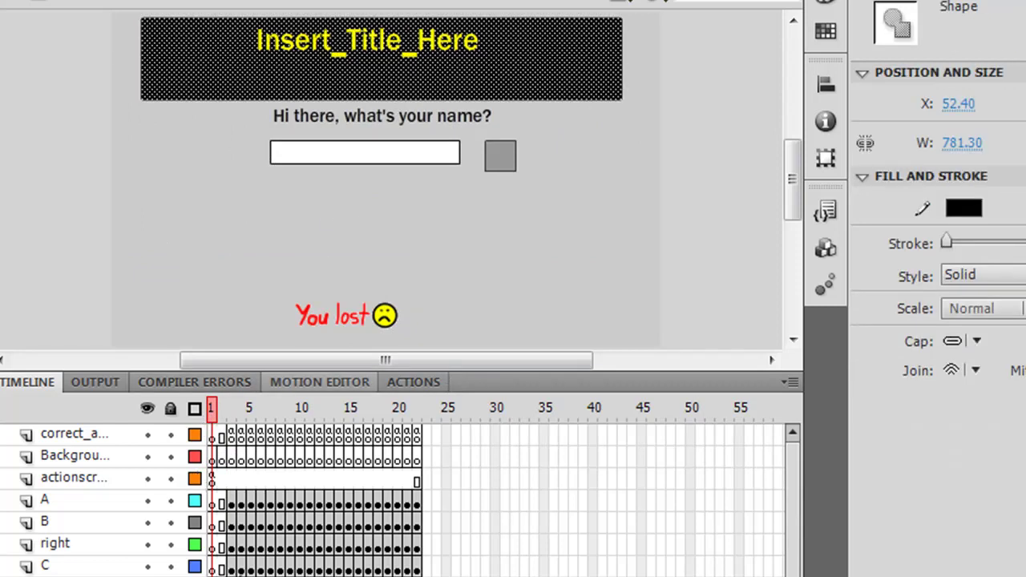
pyautogui.click(417, 407)
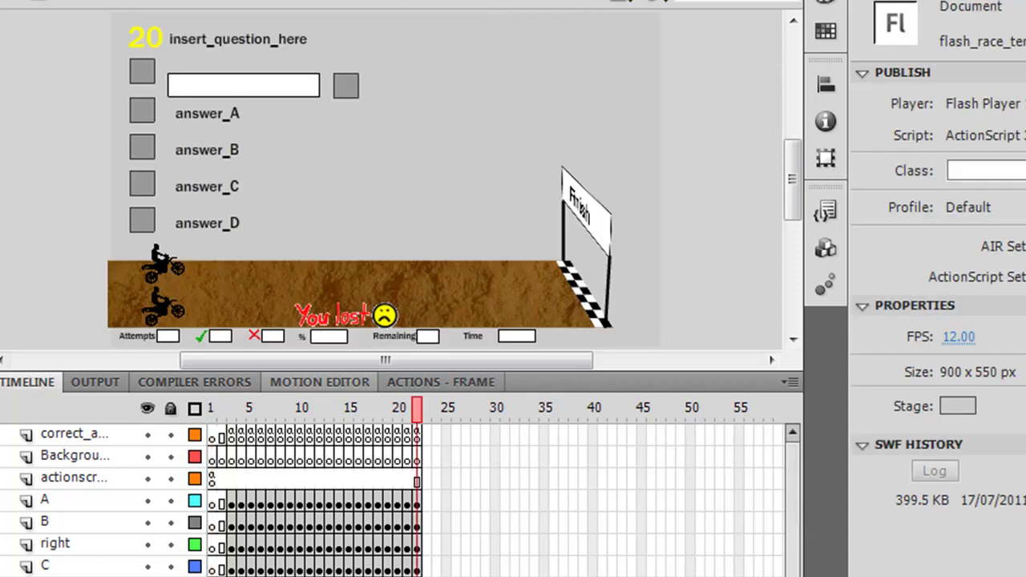
pyautogui.scroll(-1, 312, 497)
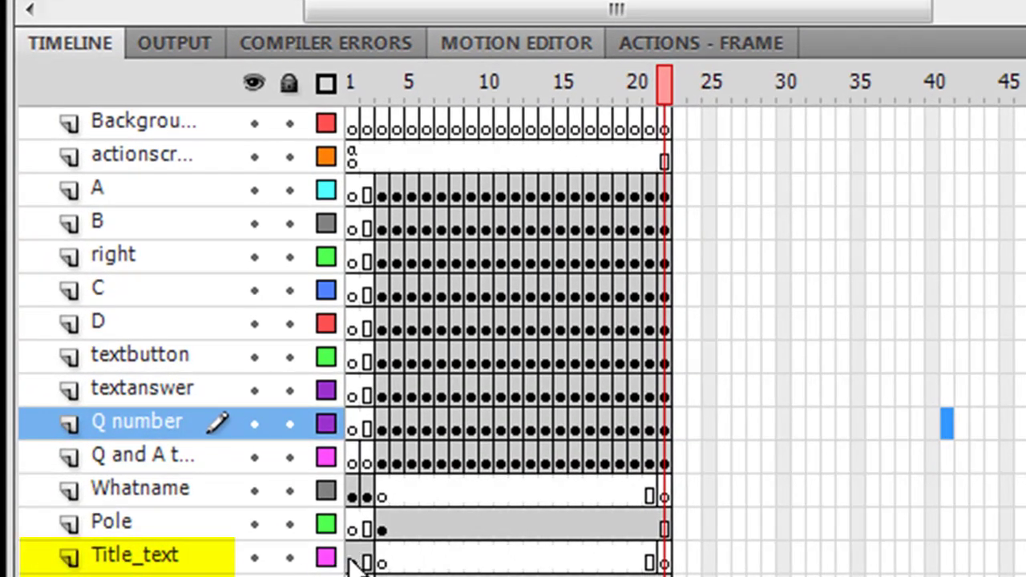
# Replace the 'Insert_Title_Here' title text with 'Simple Addition Quiz'
pyautogui.click(352, 561)
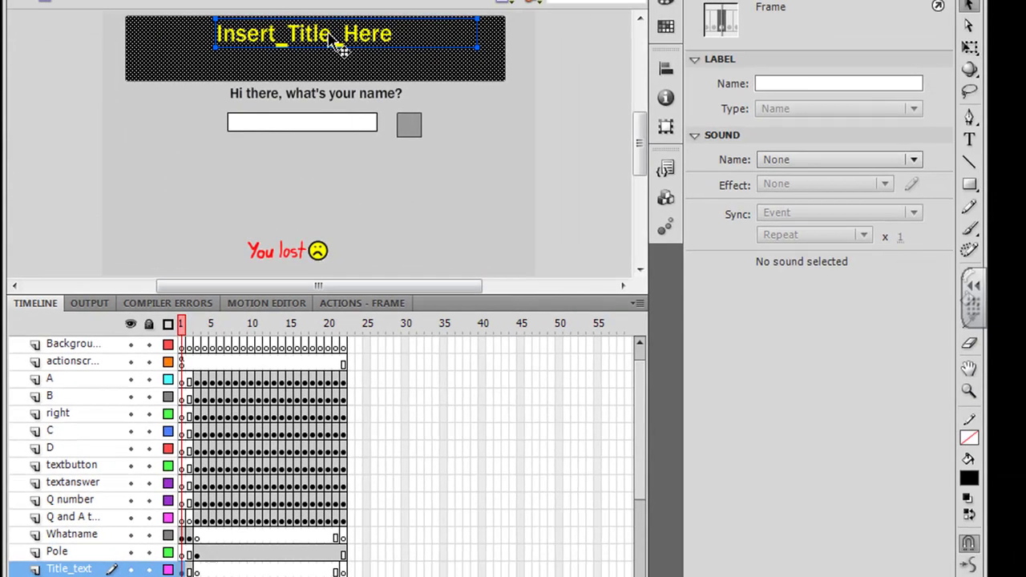
pyautogui.doubleClick(396, 40)
pyautogui.doubleClick(328, 33)
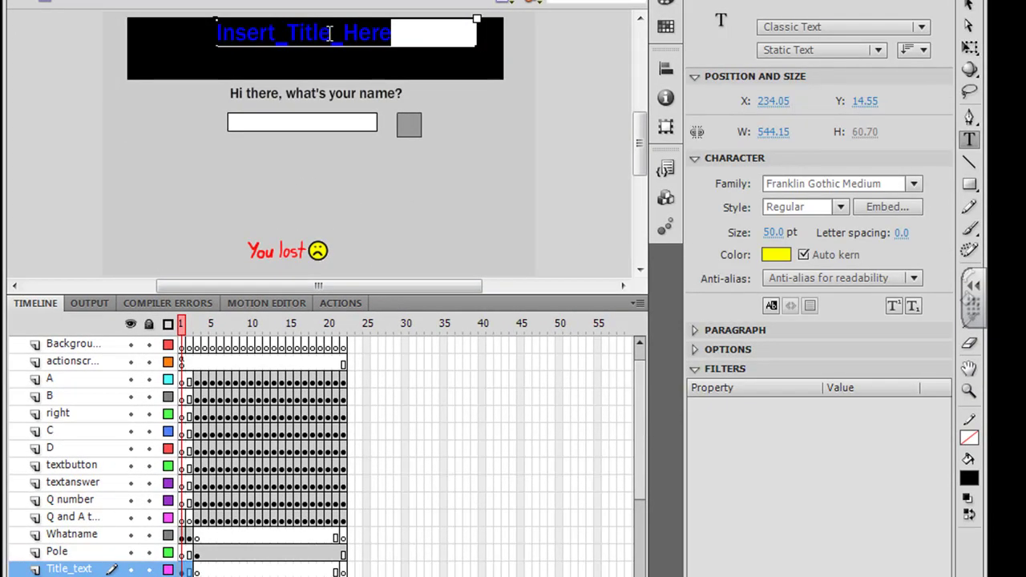
pyautogui.write('Simple Ad')
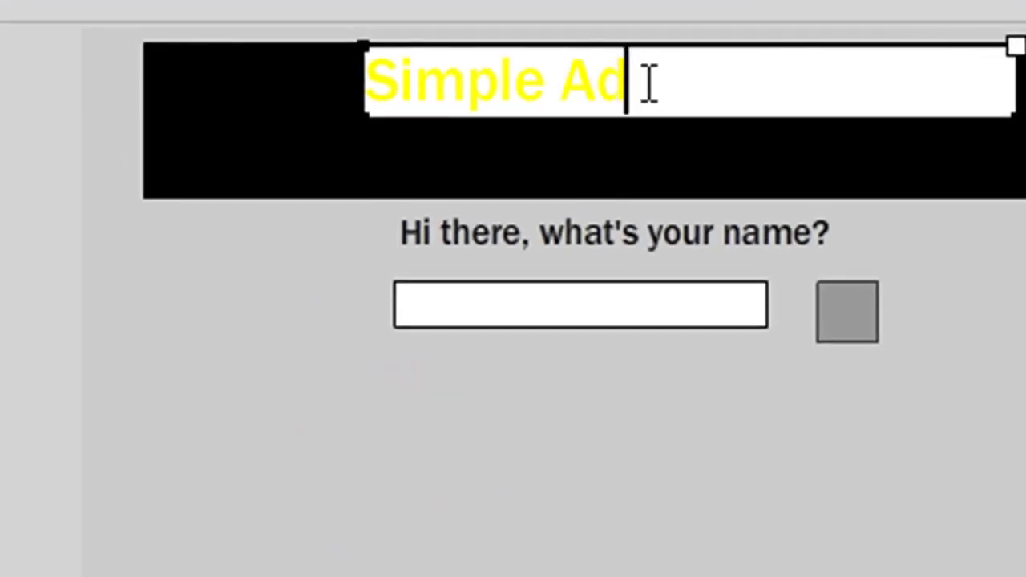
pyautogui.write('dition Quiz')
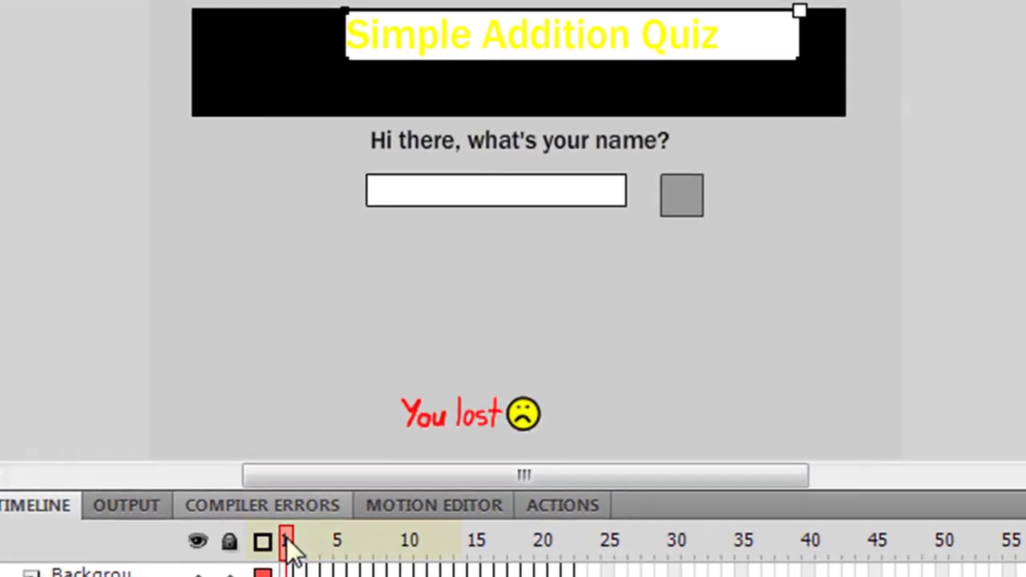
# Go to the question 1 frame and inspect the input box and answer_A–answer_D fields
pyautogui.moveTo(290, 545); pyautogui.dragTo(319, 545)
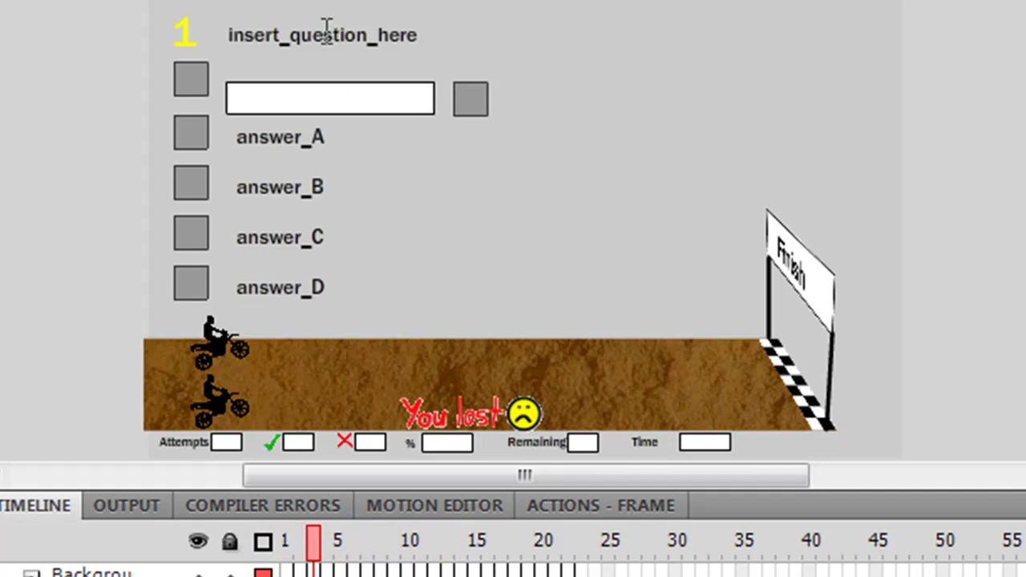
pyautogui.moveTo(329, 547)
pyautogui.mouseDown()
pyautogui.moveTo(382, 547)
pyautogui.moveTo(313, 551)
pyautogui.mouseUp()
pyautogui.click(283, 99)
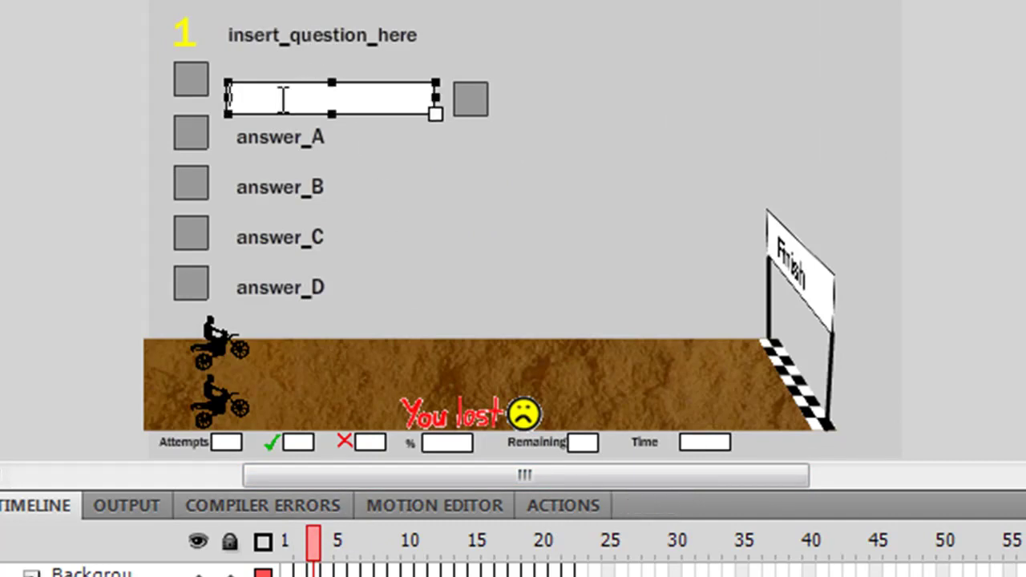
pyautogui.click(265, 138)
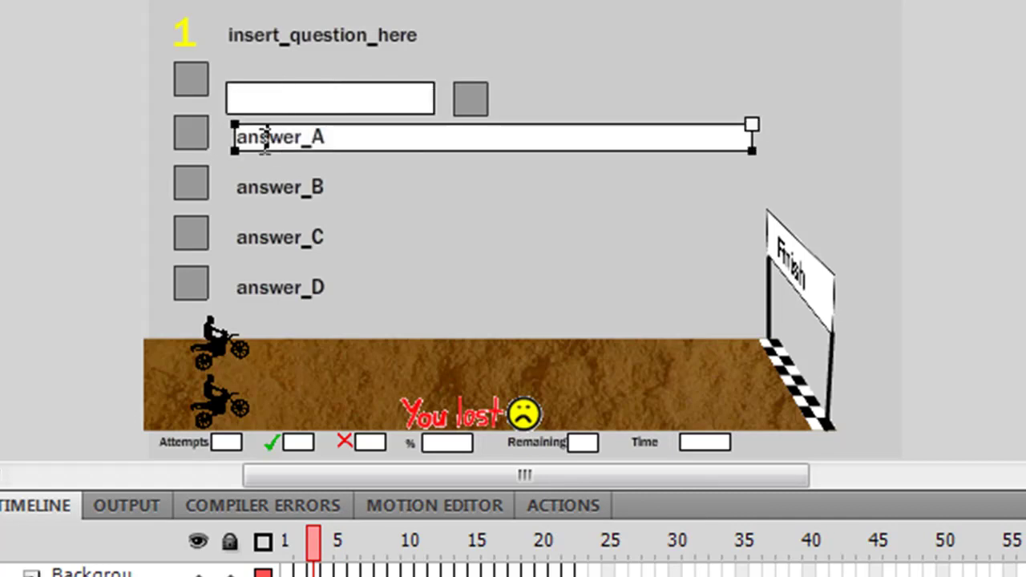
pyautogui.click(267, 193)
pyautogui.click(275, 241)
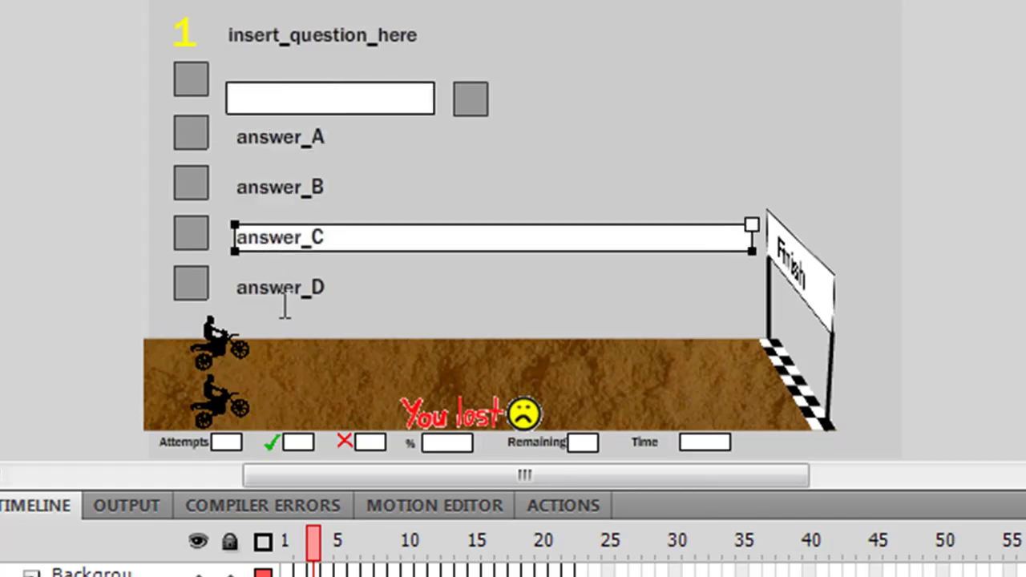
pyautogui.click(282, 290)
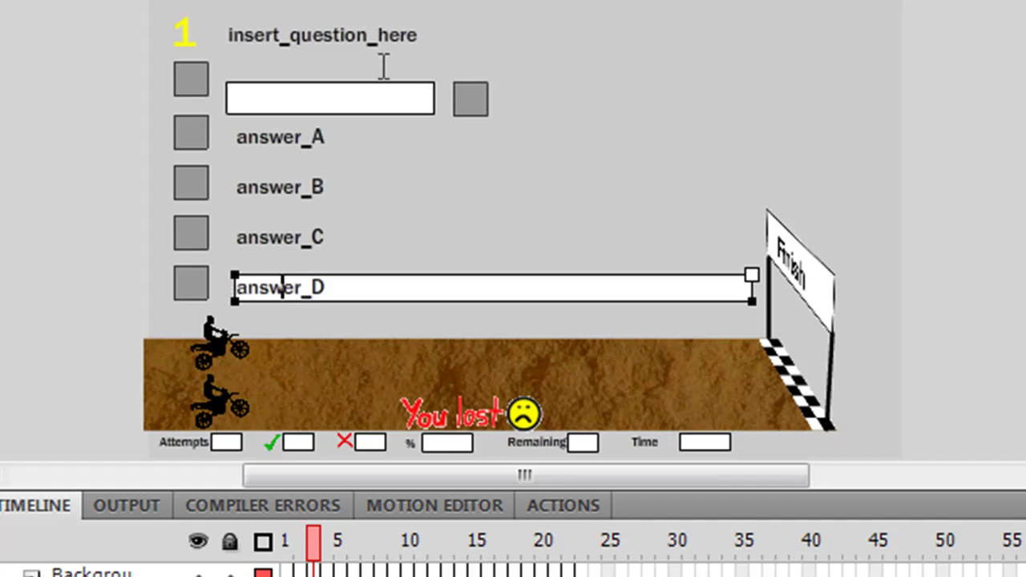
# Set question 1 to '1 + 1 = ?' with answer choices 2, 3, 5 and 8
pyautogui.doubleClick(355, 36)
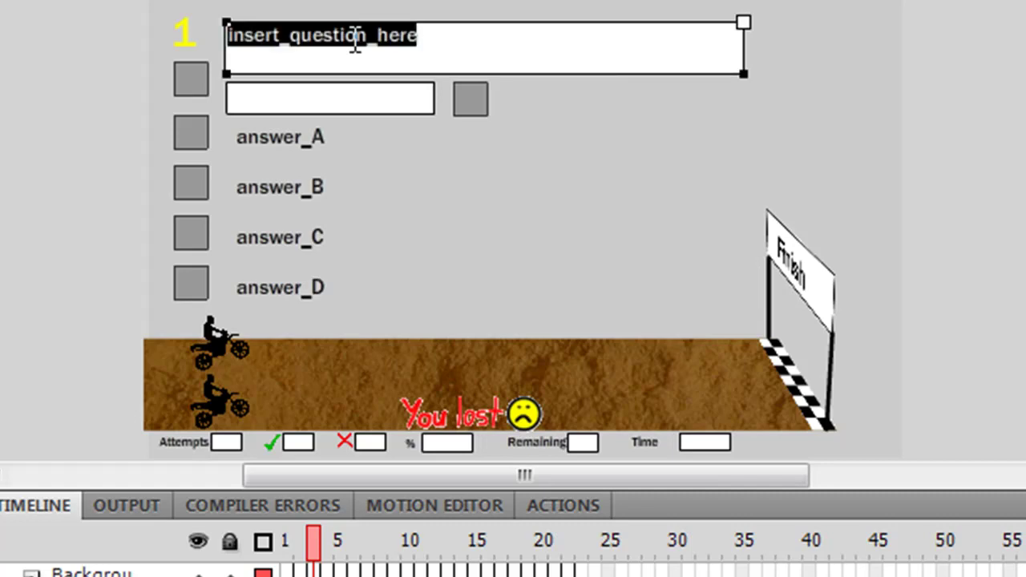
pyautogui.write('1 + 1')
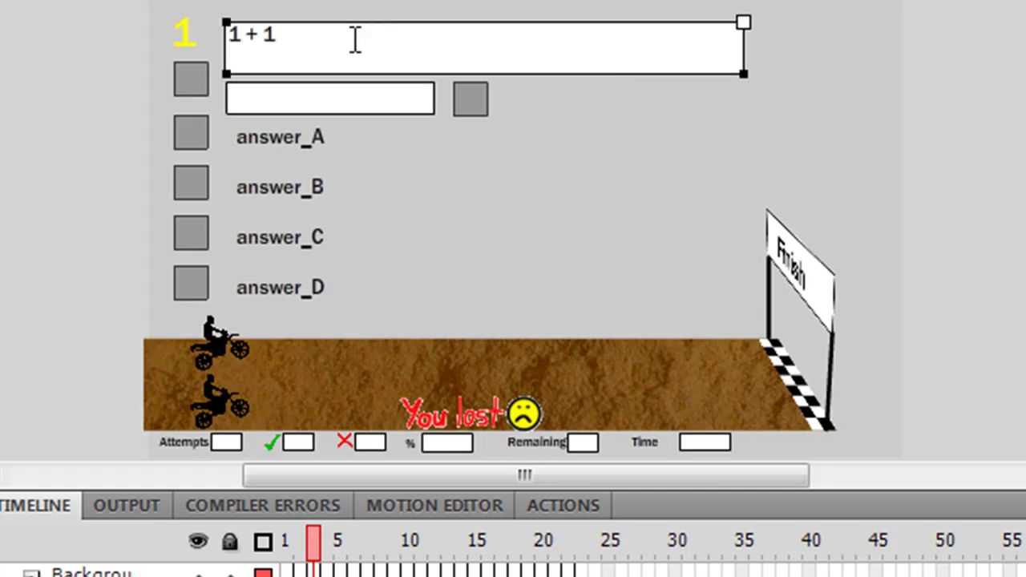
pyautogui.write(' = ?')
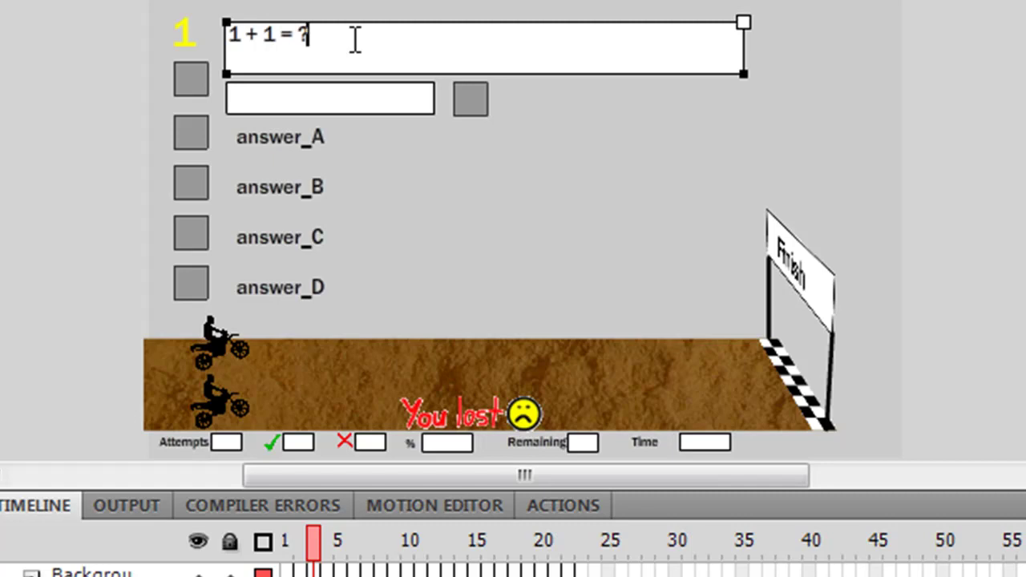
pyautogui.doubleClick(298, 136)
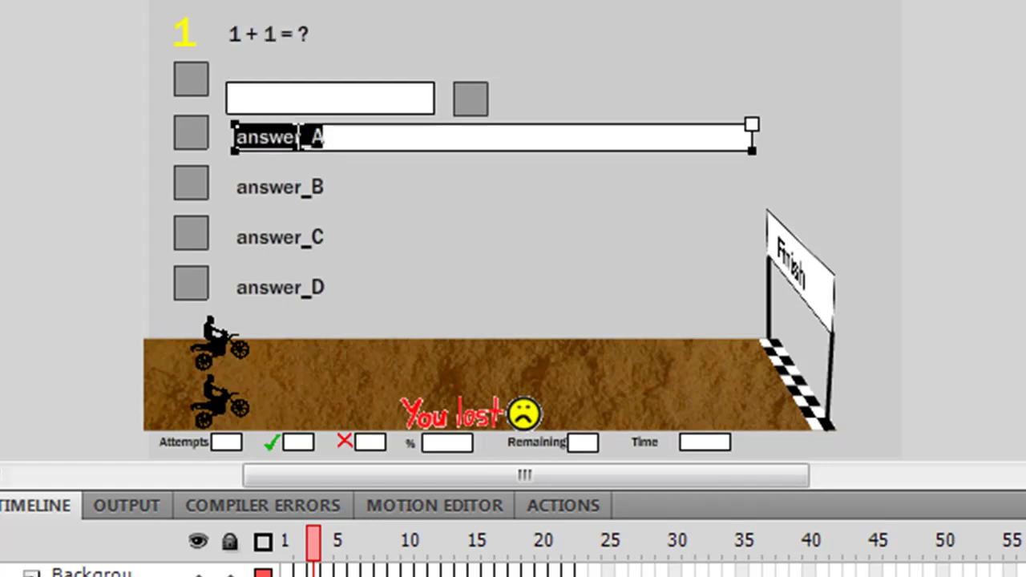
pyautogui.write('2')
pyautogui.doubleClick(298, 176)
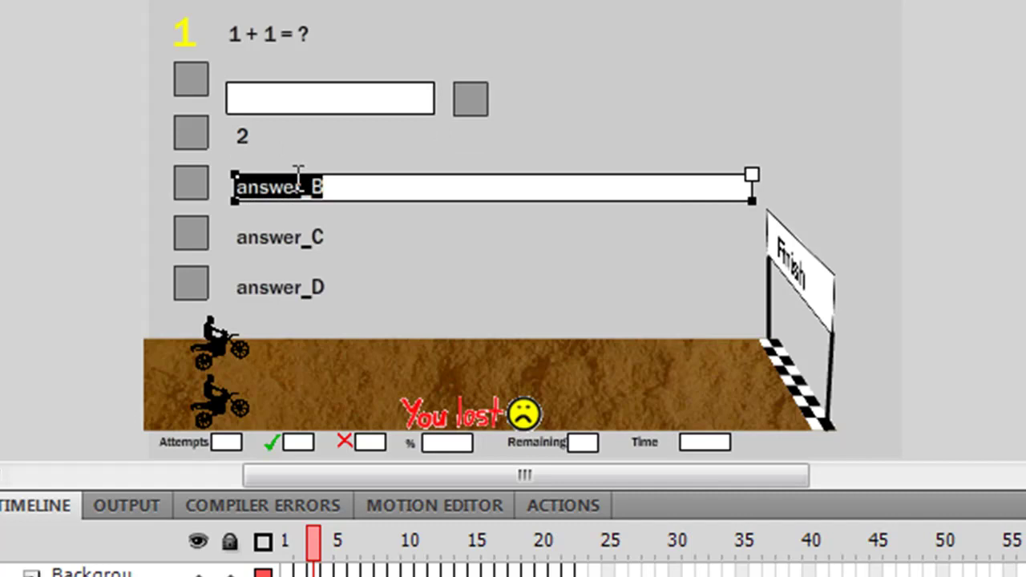
pyautogui.write('3')
pyautogui.doubleClick(284, 237)
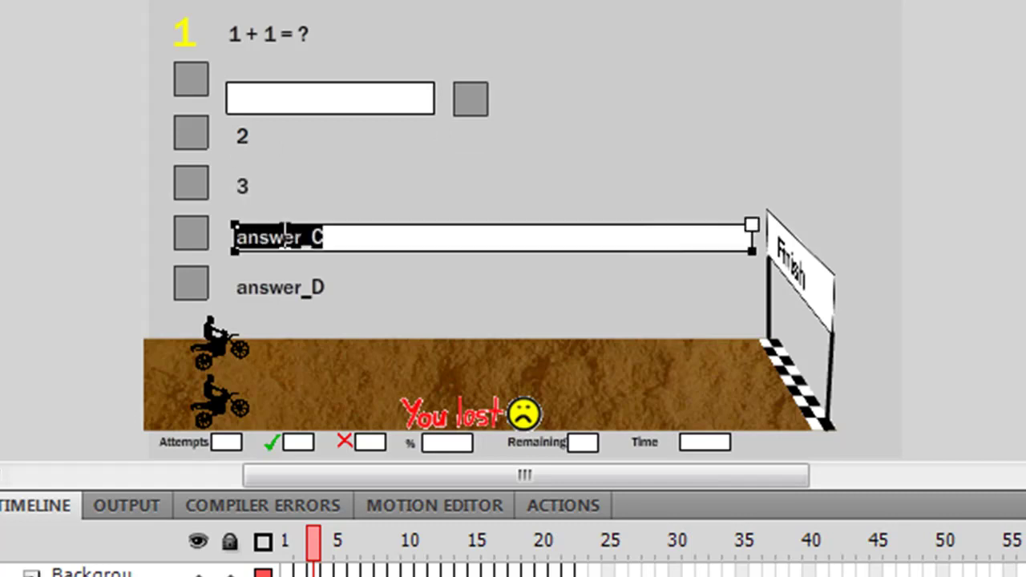
pyautogui.write('5')
pyautogui.doubleClick(289, 287)
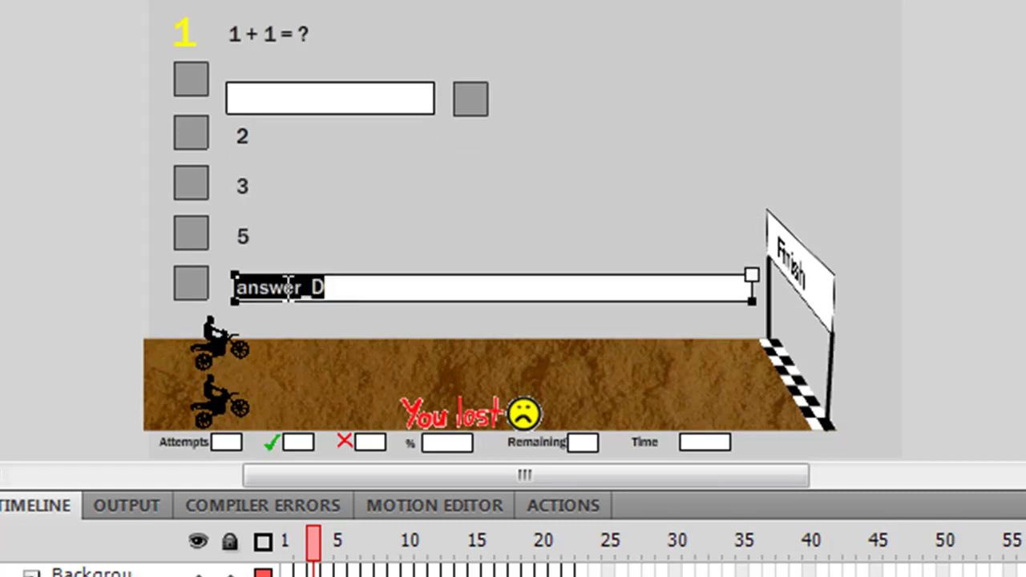
pyautogui.write('8')
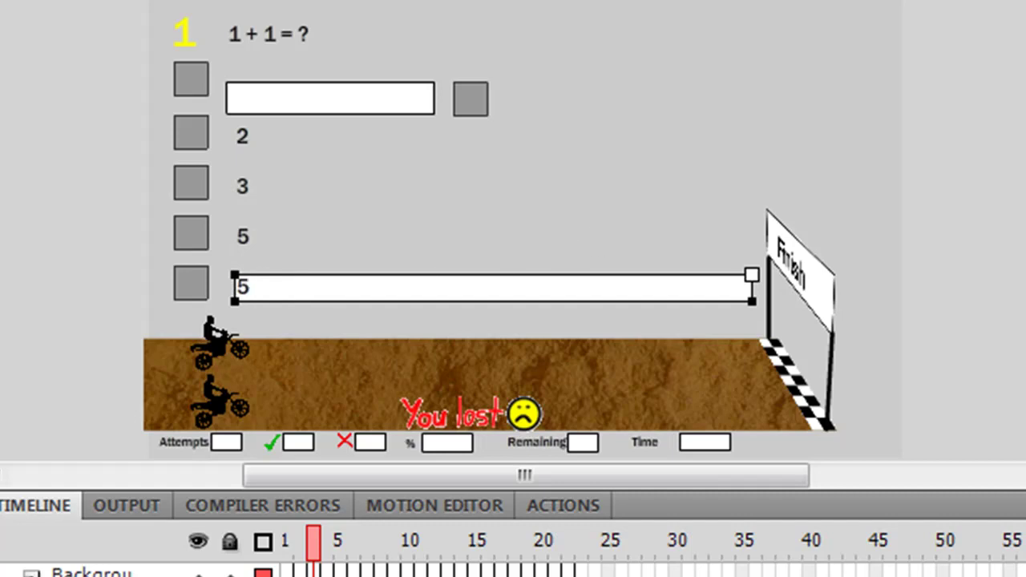
# Drag question 1's input text box and its grey button onto the pasteboard above the stage
pyautogui.press('Escape')
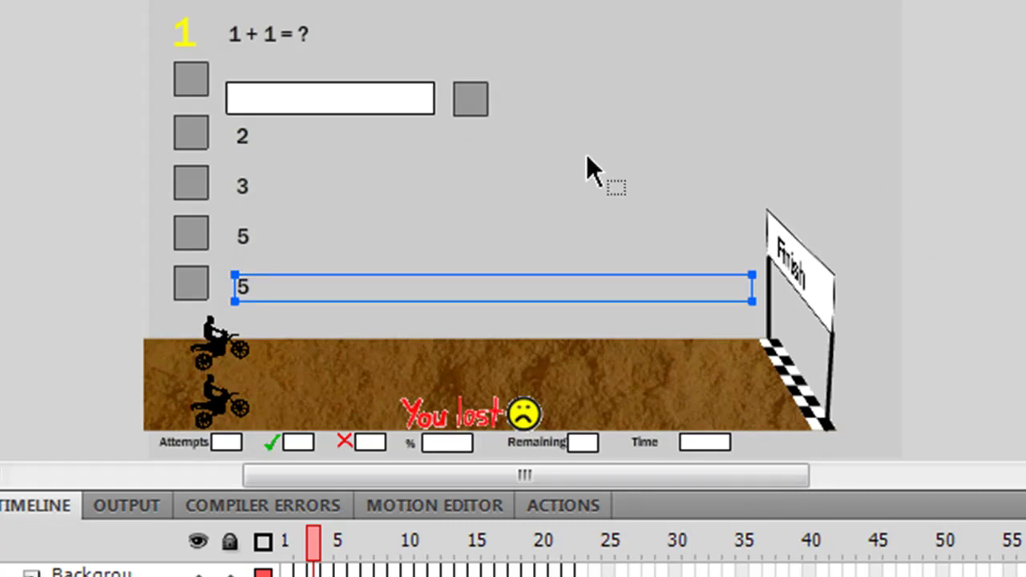
pyautogui.click(329, 91)
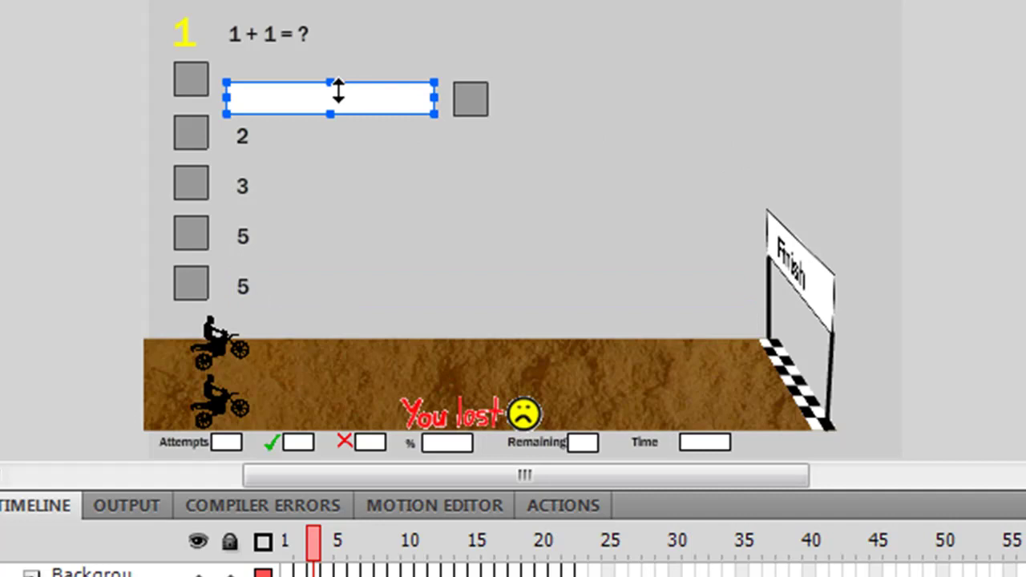
pyautogui.click(487, 98)
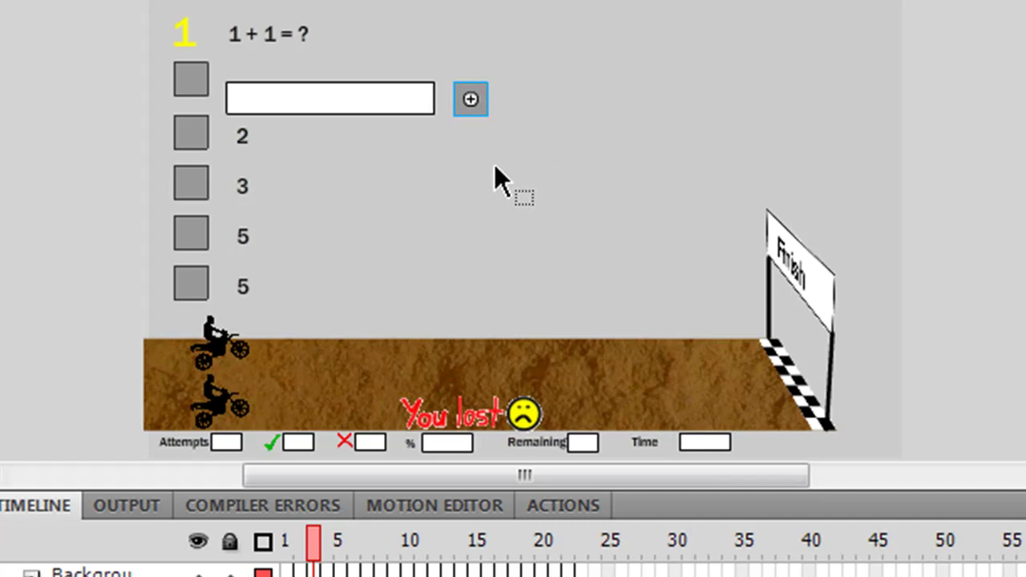
pyautogui.scroll(3, 494, 168)
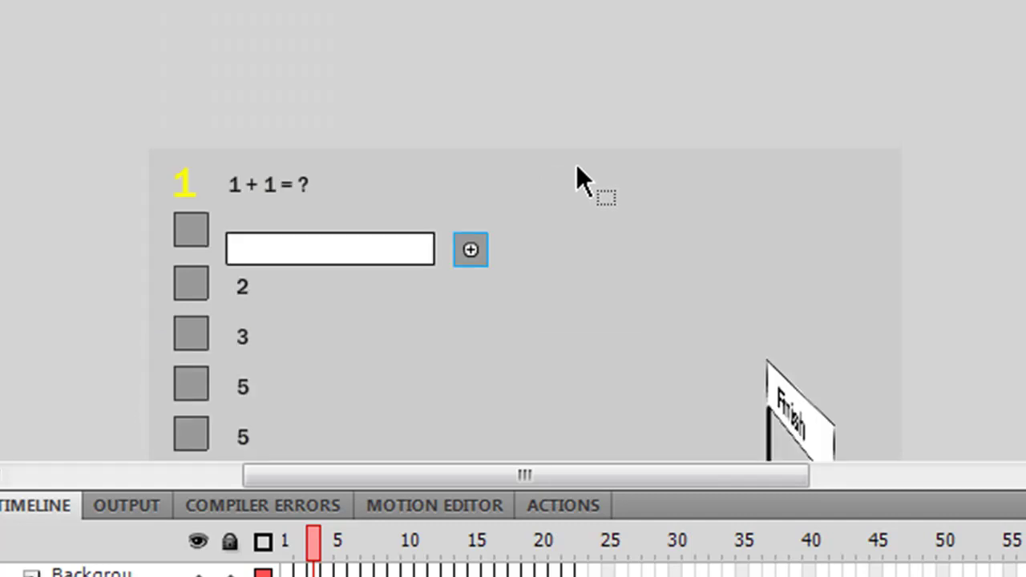
pyautogui.moveTo(369, 252); pyautogui.dragTo(405, 54)
pyautogui.moveTo(470, 251); pyautogui.dragTo(525, 47)
pyautogui.scroll(-3, 505, 202)
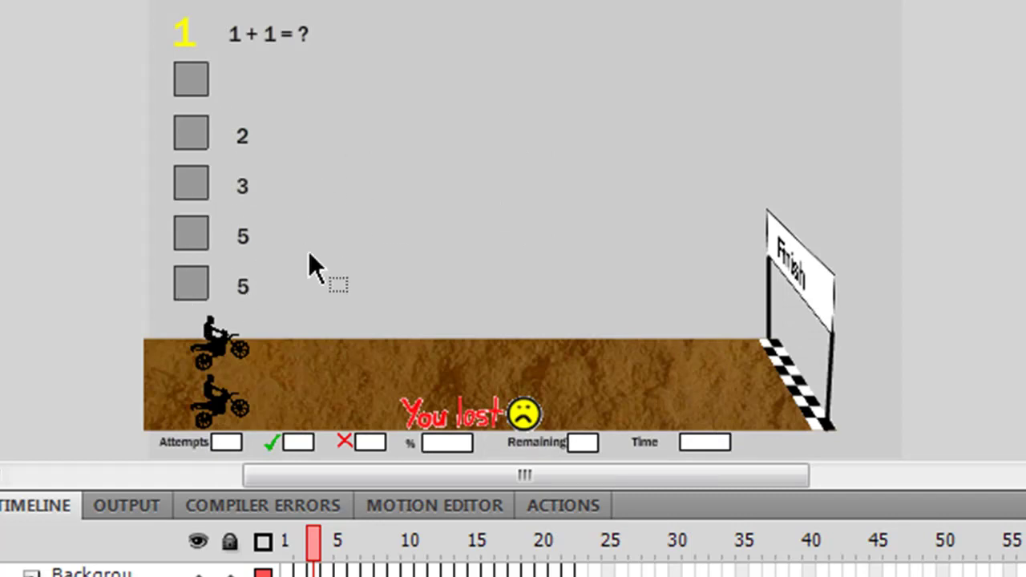
pyautogui.click(195, 80)
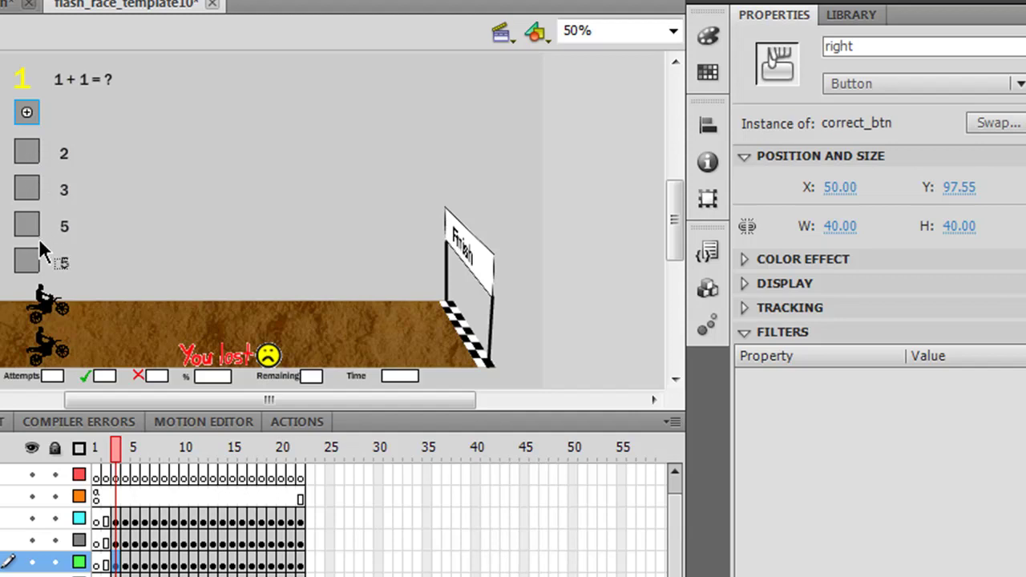
pyautogui.click(24, 157)
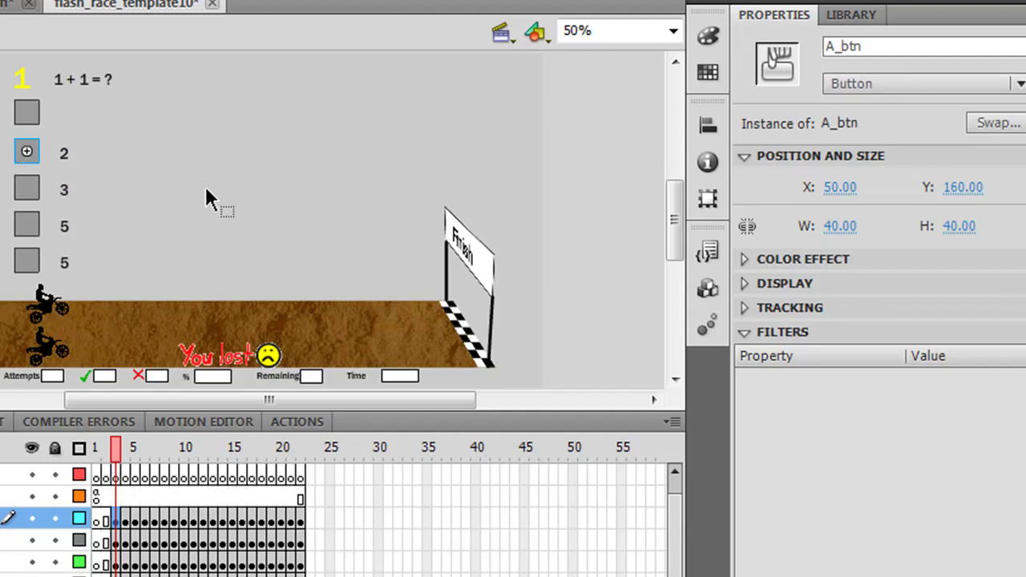
pyautogui.scroll(3, 214, 223)
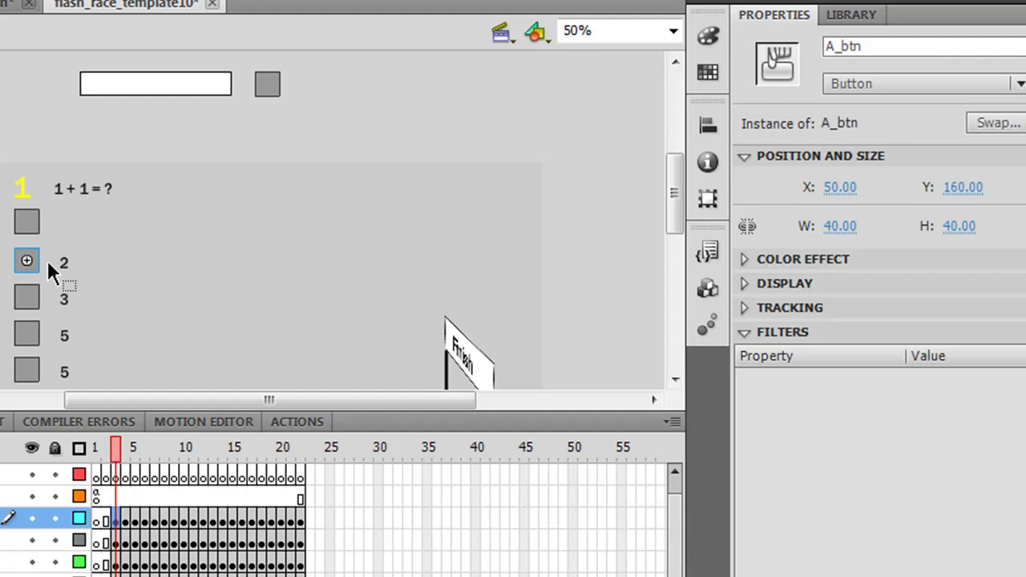
pyautogui.click(27, 302)
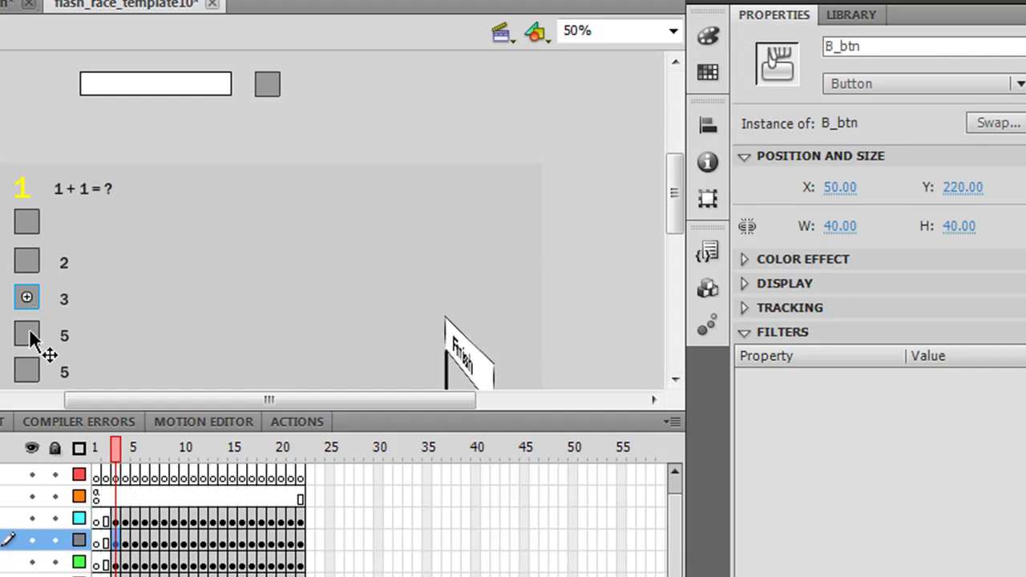
pyautogui.click(29, 336)
pyautogui.click(27, 378)
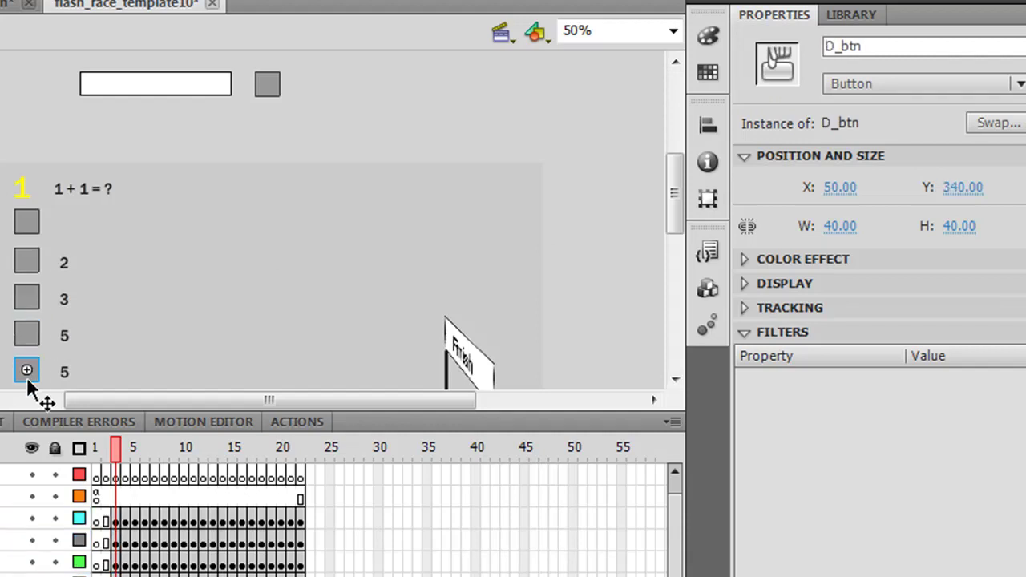
pyautogui.click(27, 261)
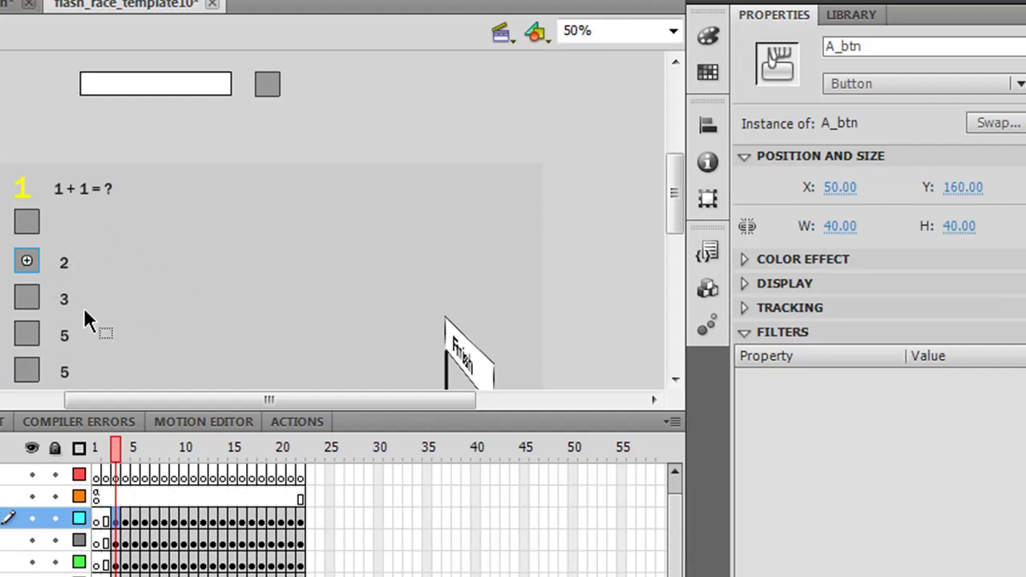
pyautogui.click(28, 225)
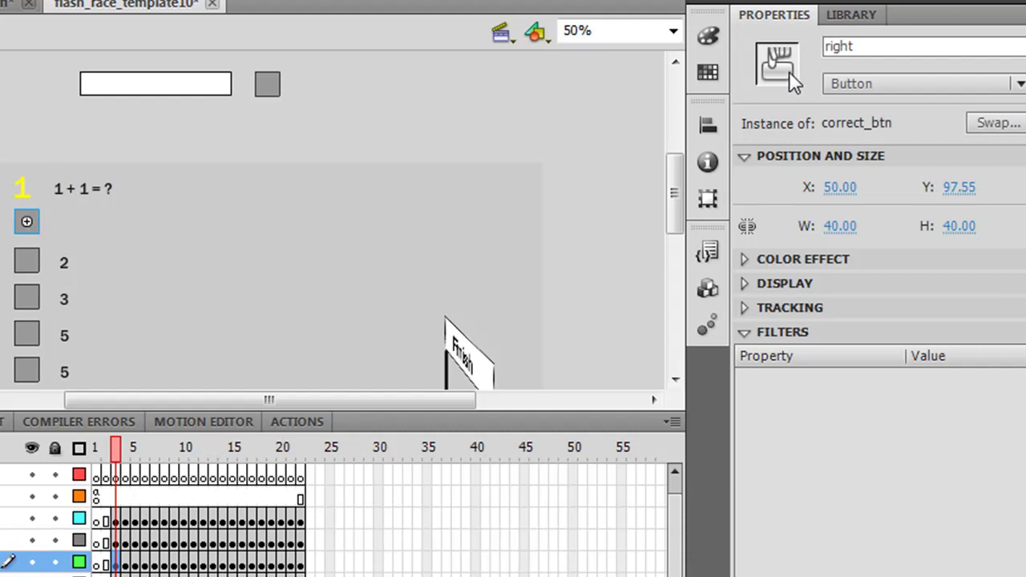
pyautogui.click(174, 245)
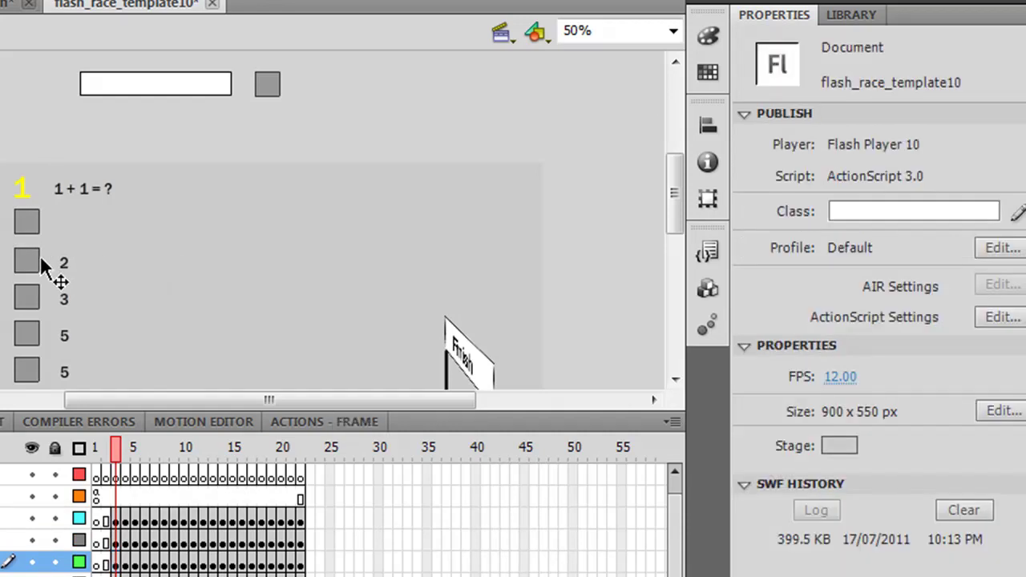
pyautogui.click(34, 266)
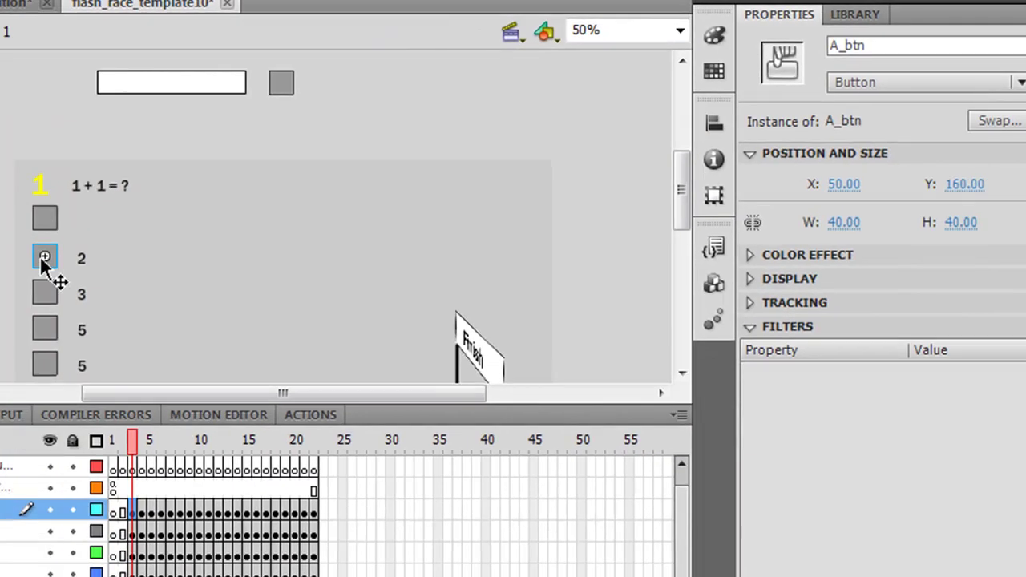
# Move A_btn to the pasteboard and set the 'right' correct-answer button's Y to 160
pyautogui.moveTo(44, 264); pyautogui.dragTo(57, 87)
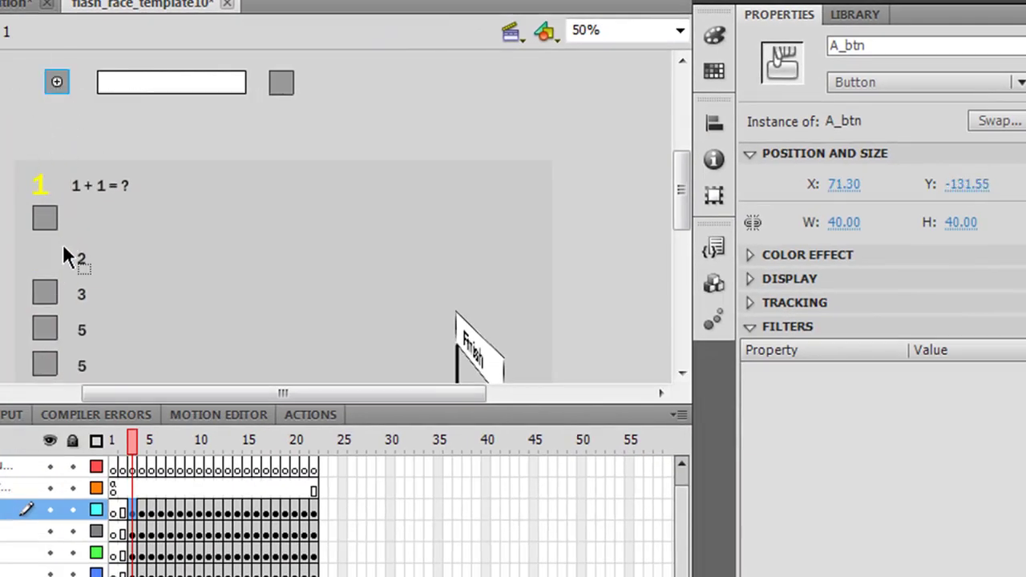
pyautogui.click(44, 224)
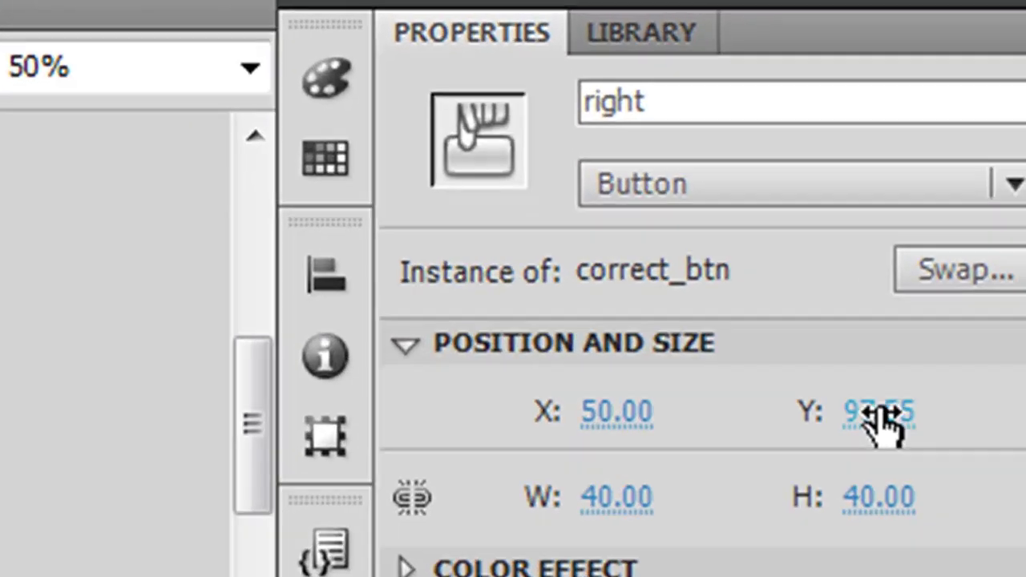
pyautogui.click(939, 239)
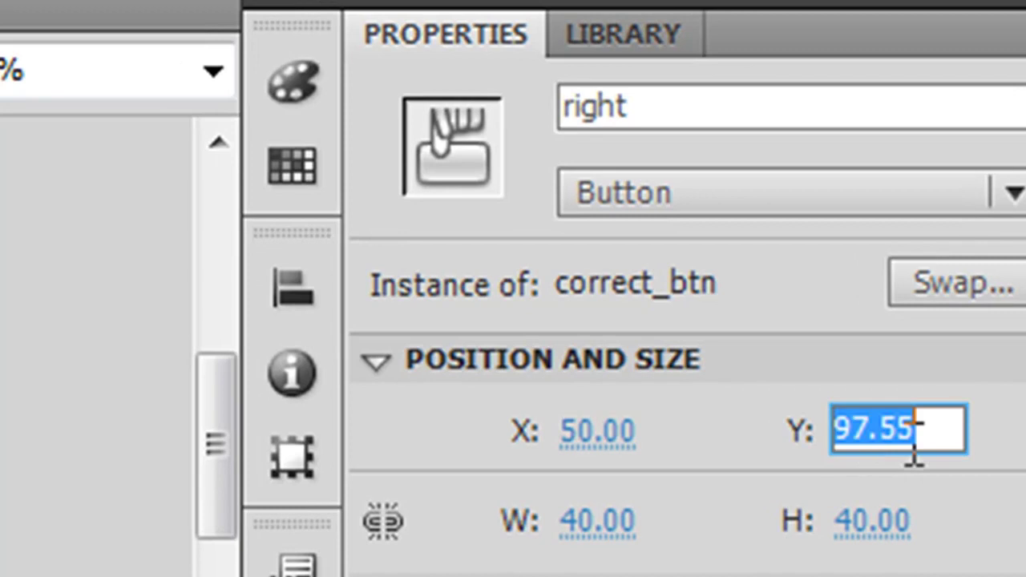
pyautogui.write('1')
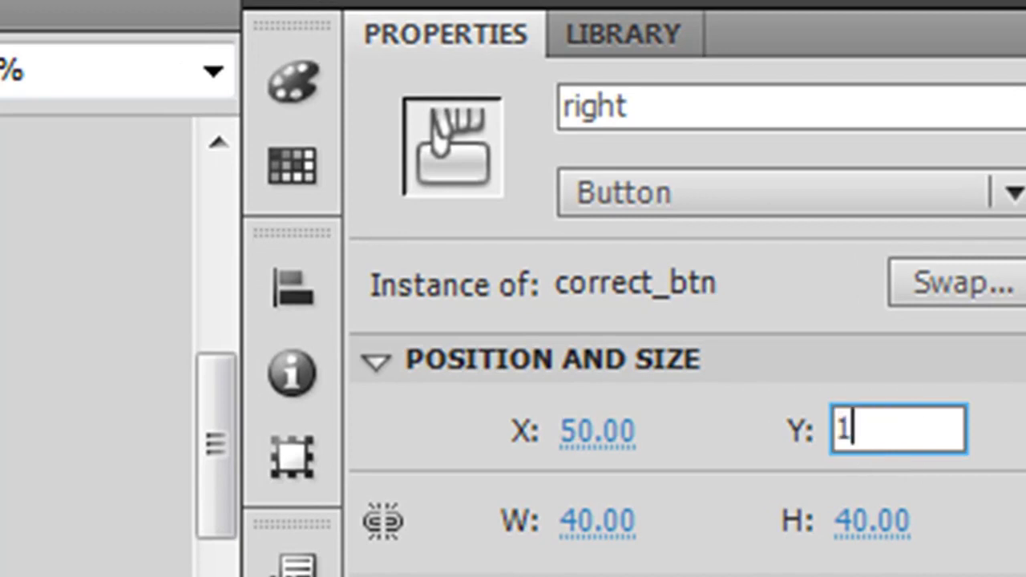
pyautogui.write('60')
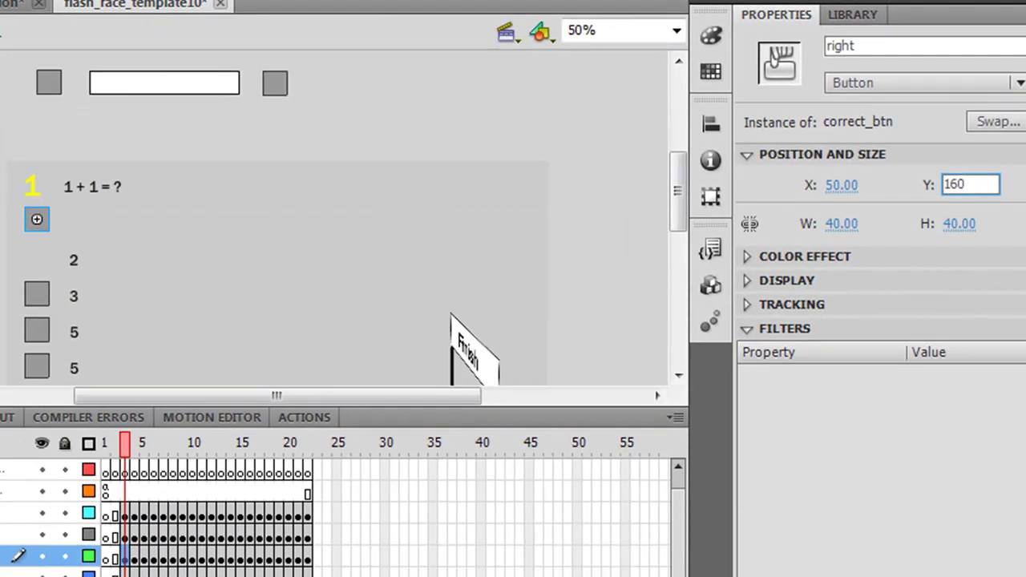
pyautogui.press('Return')
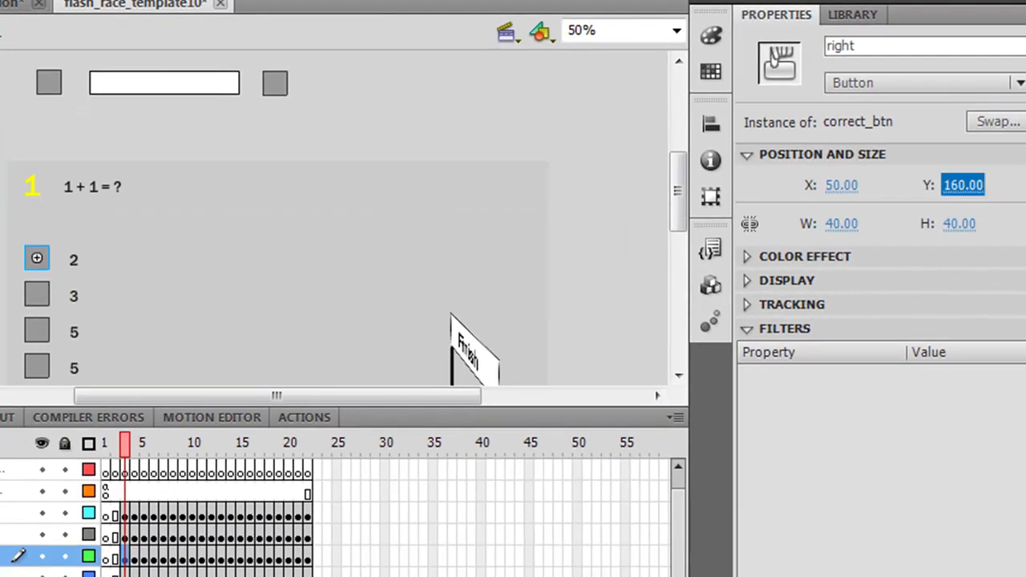
pyautogui.click(405, 260)
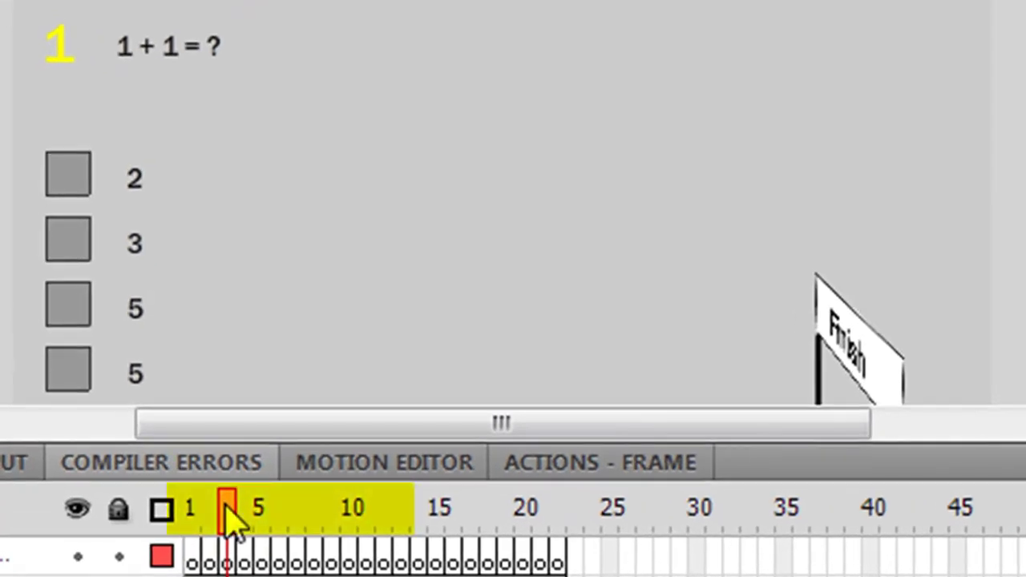
# Go to question 2's frame and replace the question placeholder with '2 + 2 = ?'
pyautogui.moveTo(226, 520); pyautogui.dragTo(242, 513)
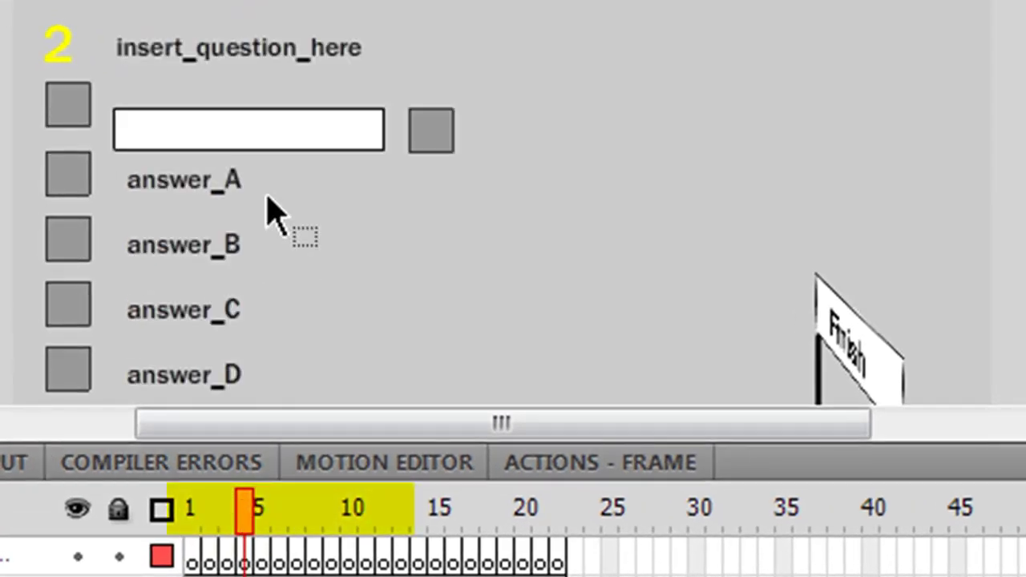
pyautogui.click(260, 49)
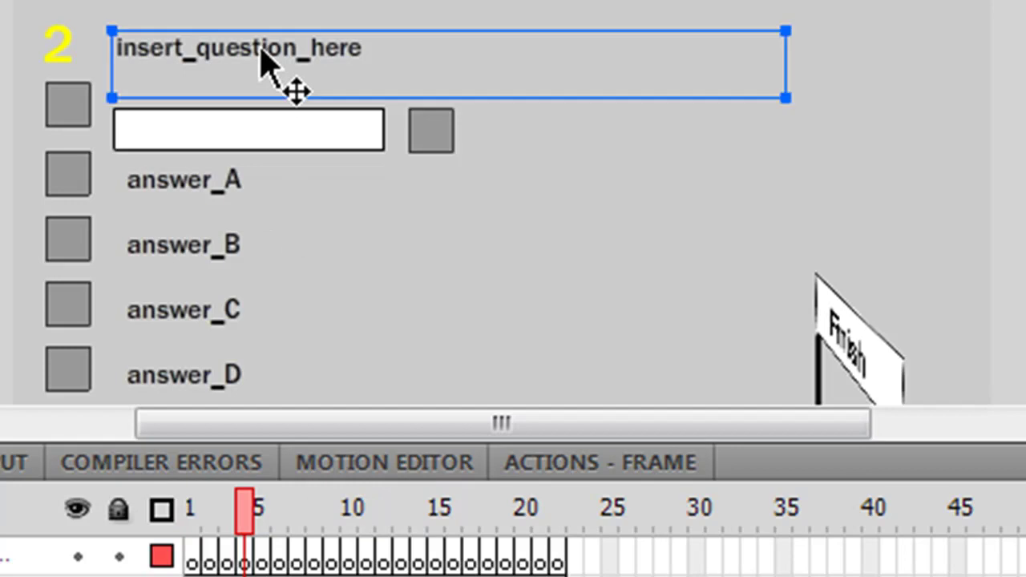
pyautogui.doubleClick(263, 49)
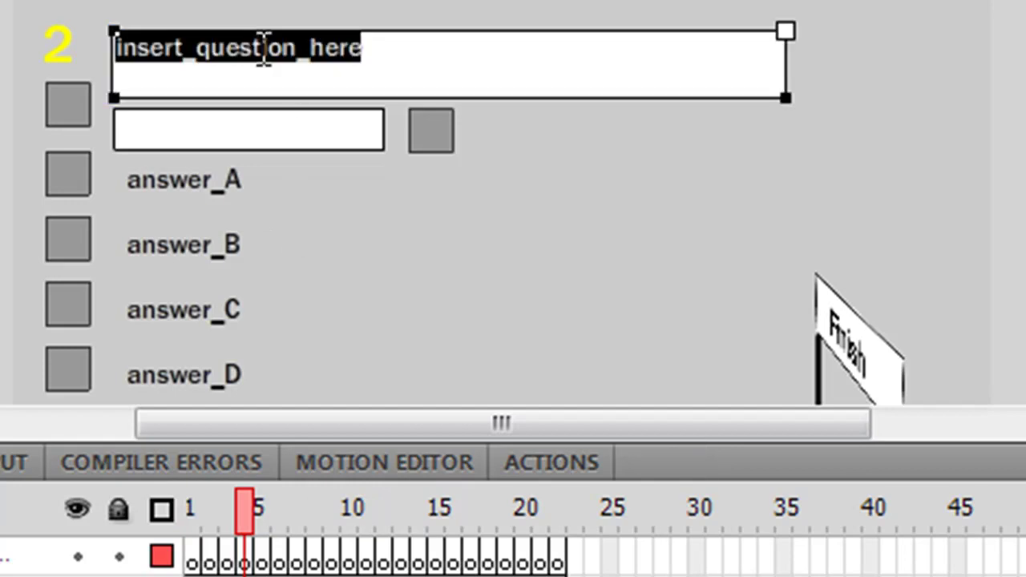
pyautogui.write('2 +')
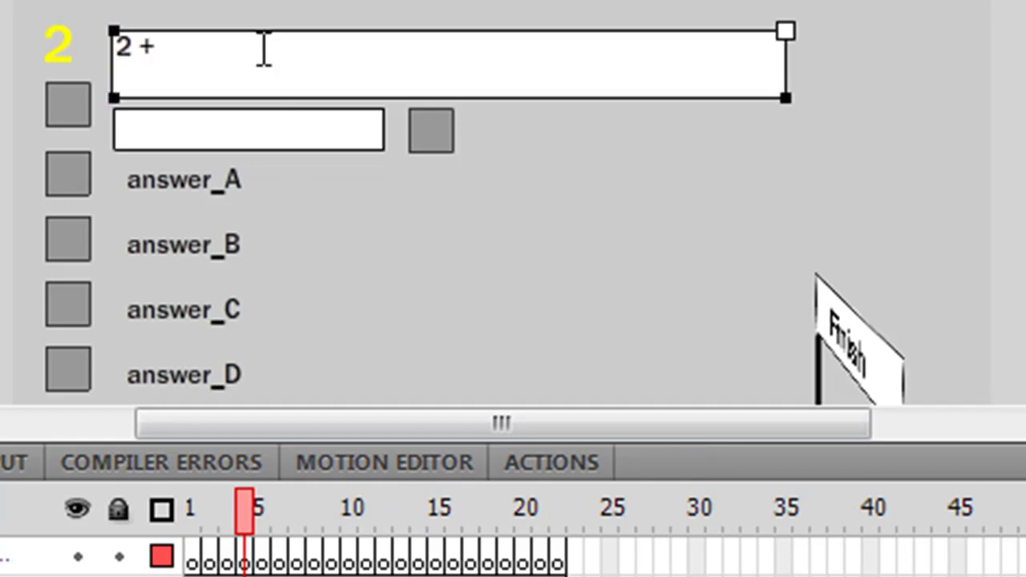
pyautogui.write(' 2 = ?')
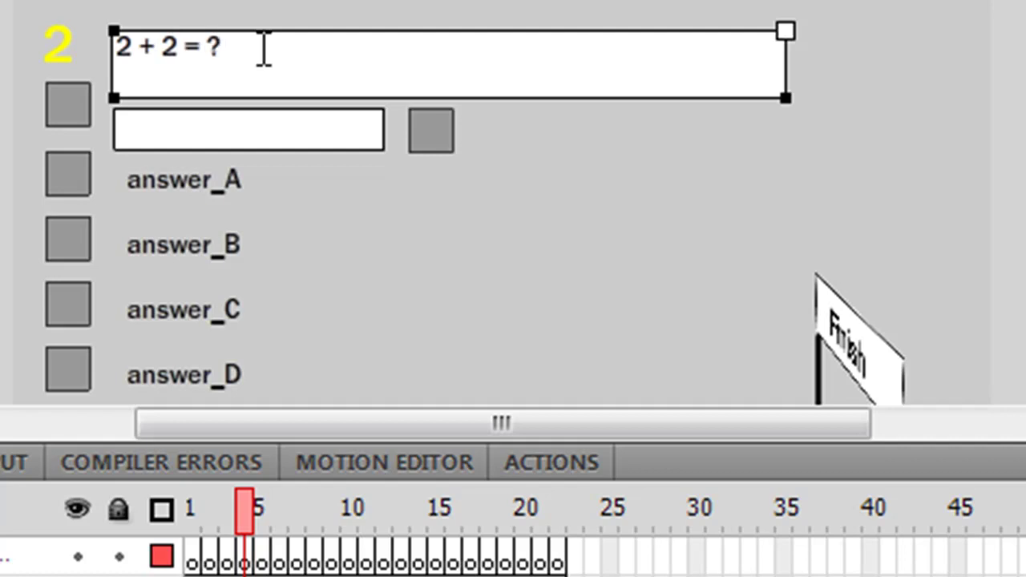
# Fill answer choices A, B and C with 3, 4 and 5, and select answer_D's placeholder
pyautogui.doubleClick(172, 191)
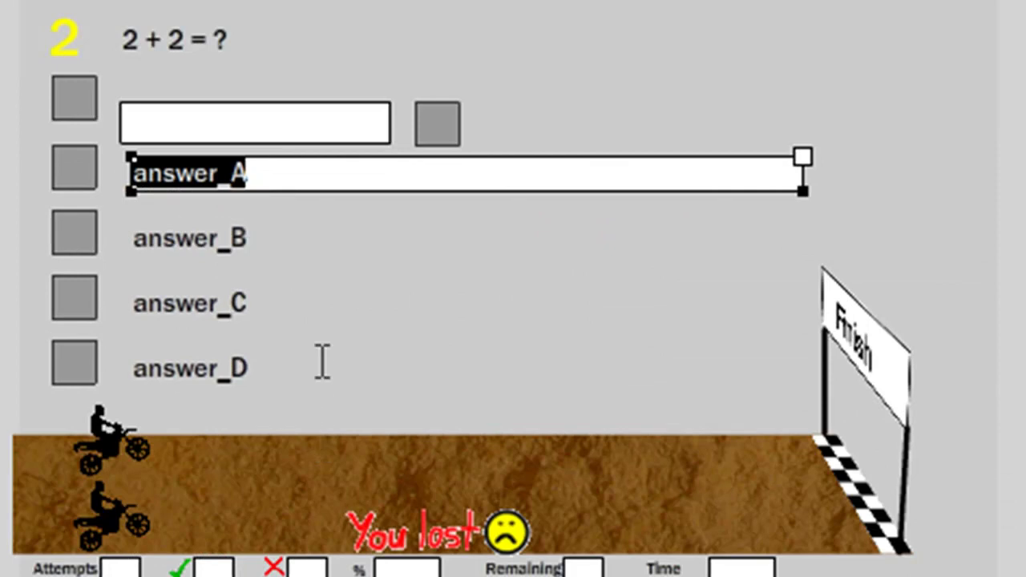
pyautogui.write('3')
pyautogui.doubleClick(209, 238)
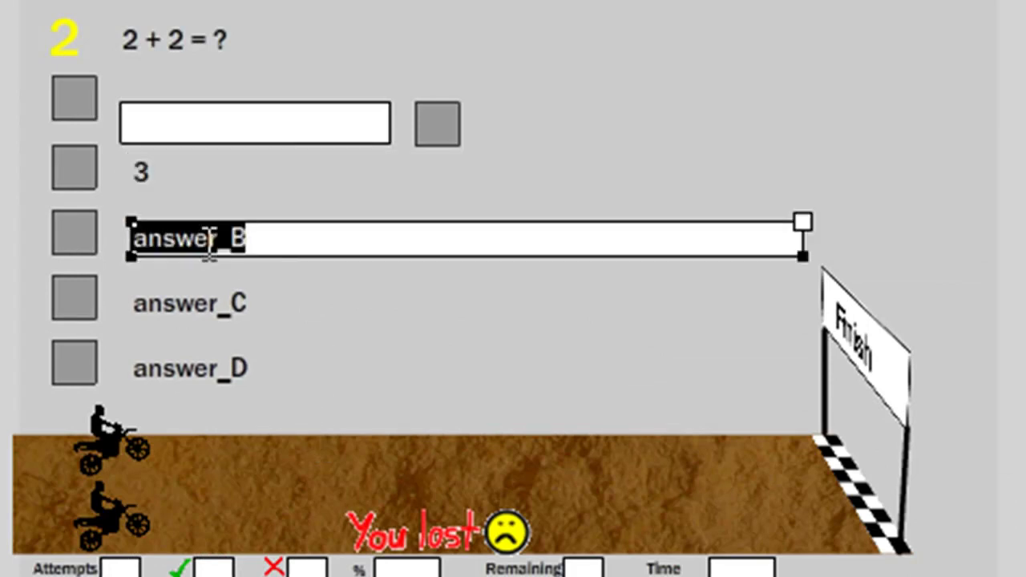
pyautogui.write('4')
pyautogui.doubleClick(208, 303)
pyautogui.write('5')
pyautogui.click(205, 369)
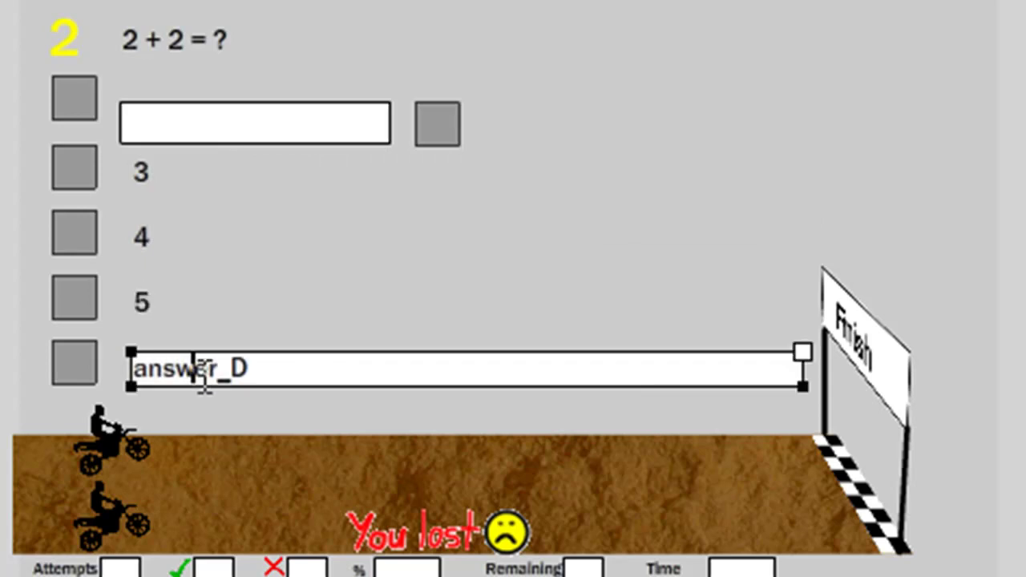
pyautogui.doubleClick(205, 376)
# Enter 6 for answer D, then move the textanswer box and textbutton above the stage
pyautogui.write('6')
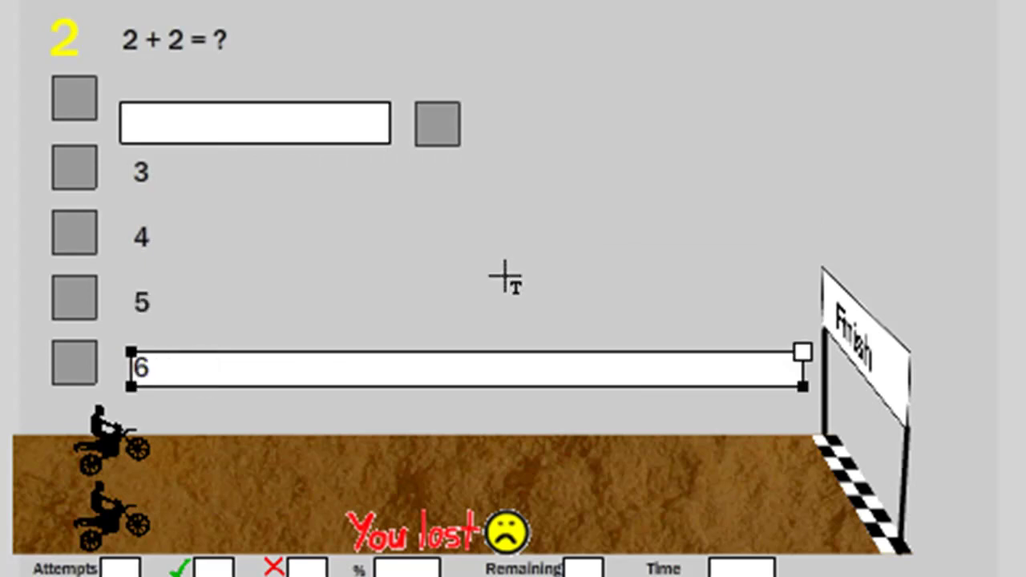
pyautogui.scroll(3, 406, 208)
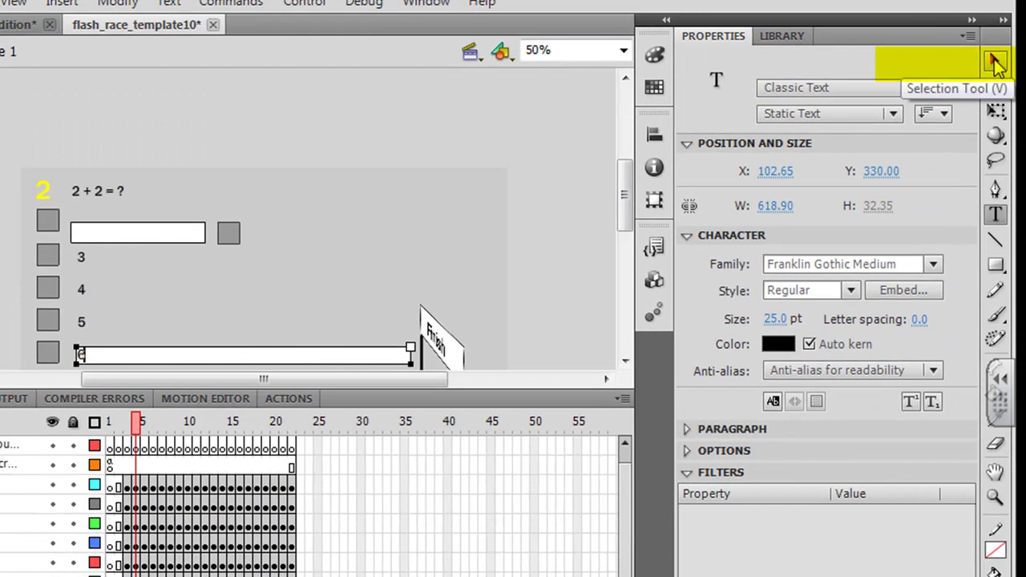
pyautogui.click(994, 63)
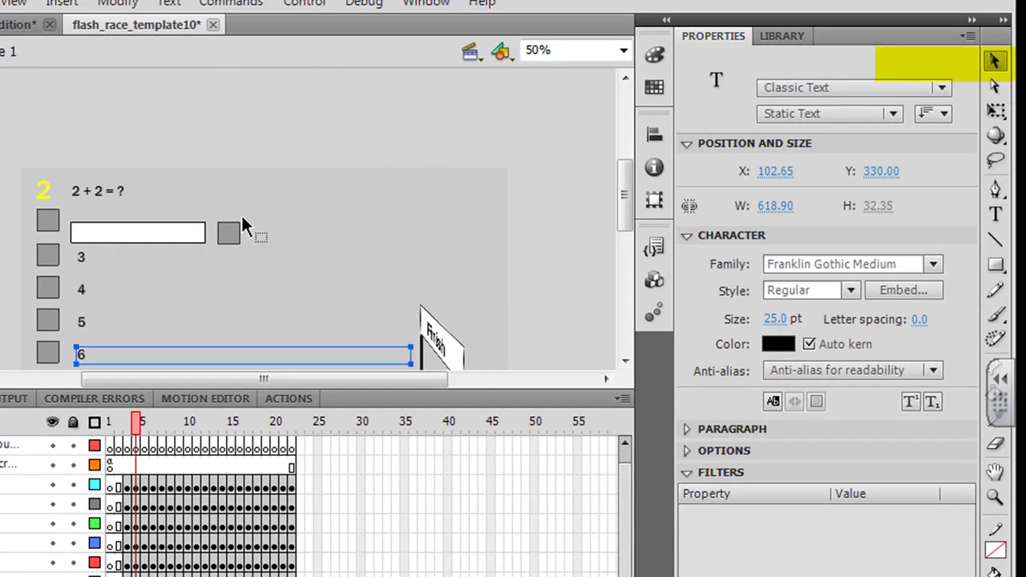
pyautogui.click(177, 239)
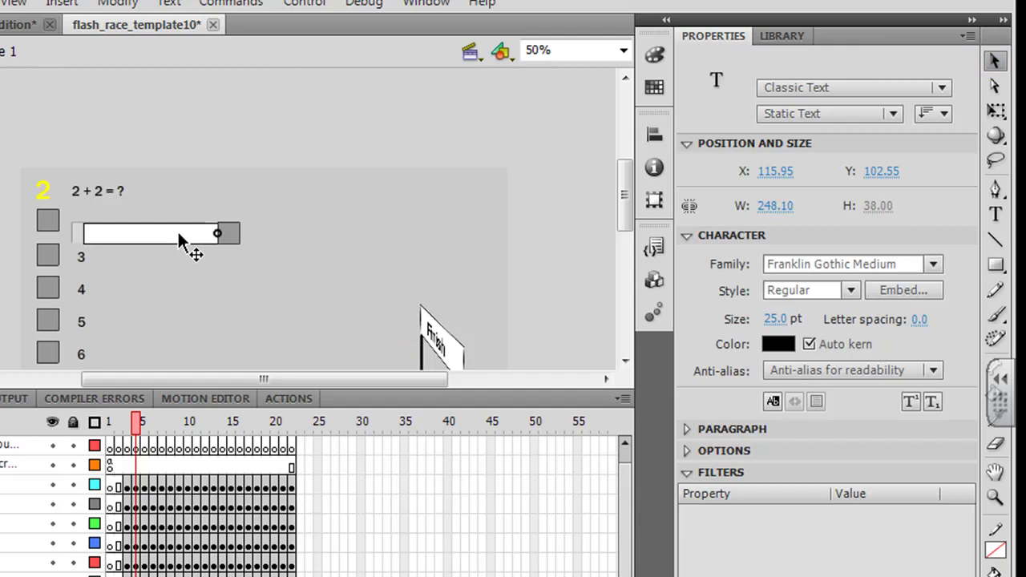
pyautogui.moveTo(177, 238); pyautogui.dragTo(197, 81)
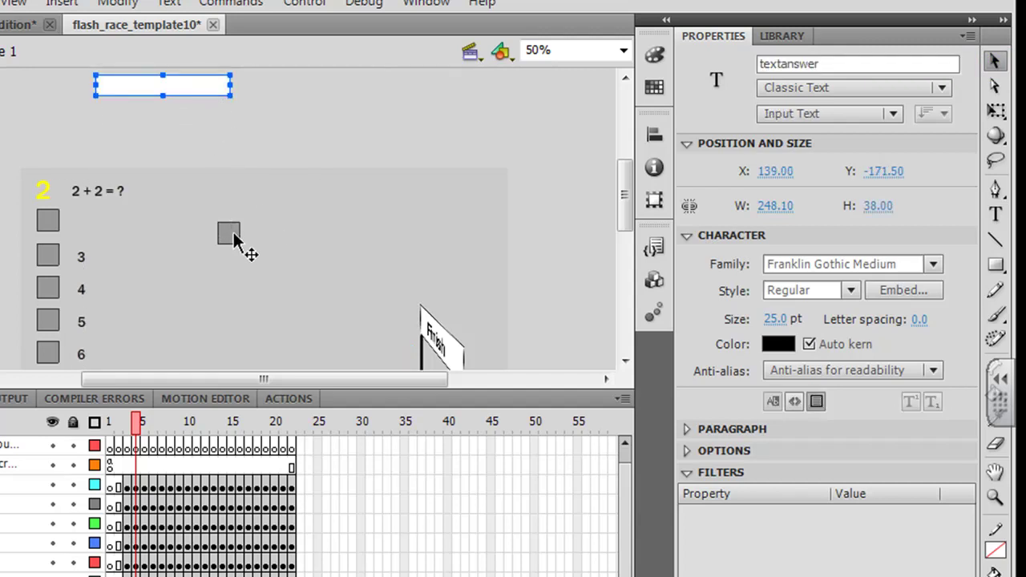
pyautogui.moveTo(233, 235); pyautogui.dragTo(267, 105)
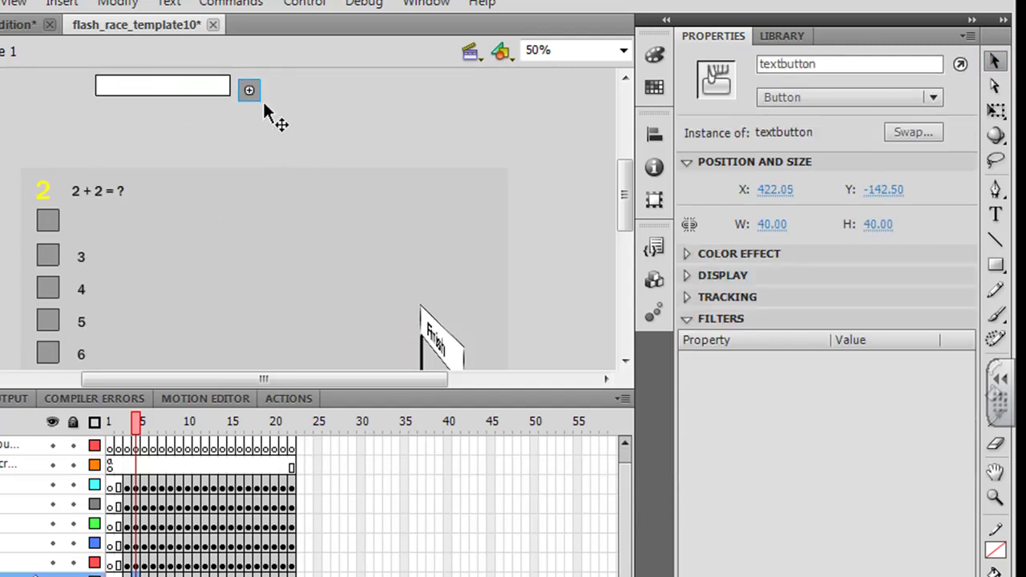
pyautogui.click(48, 293)
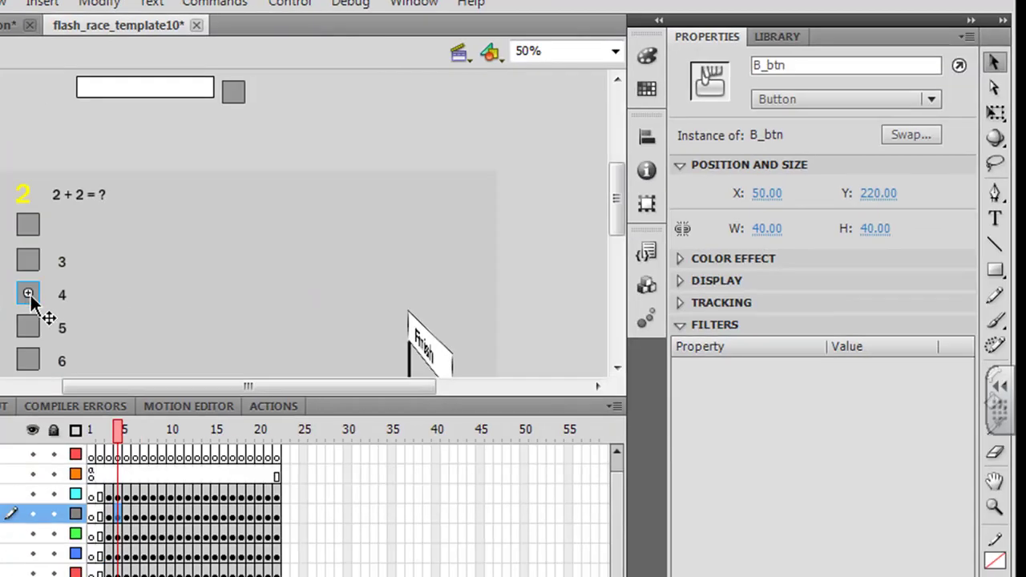
# Move B_btn onto the pasteboard and set the 'right' correct-answer button's Y to 220
pyautogui.moveTo(26, 297); pyautogui.dragTo(46, 91)
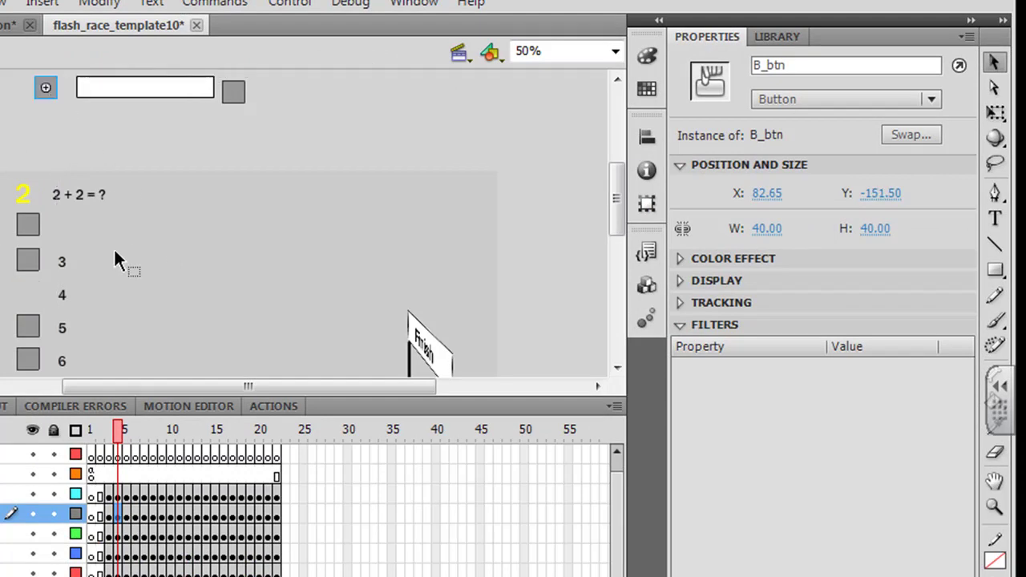
pyautogui.click(30, 226)
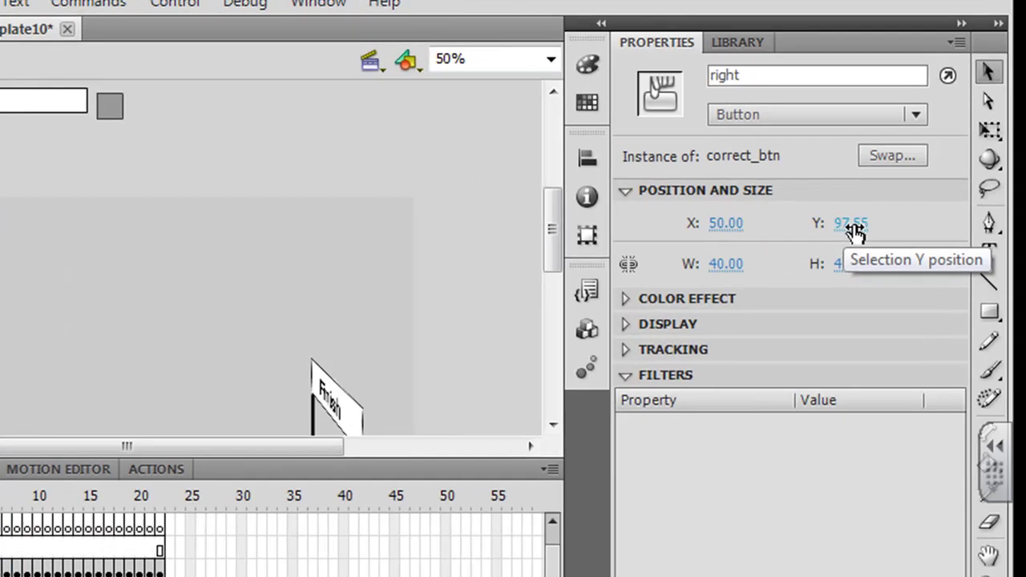
pyautogui.click(876, 195)
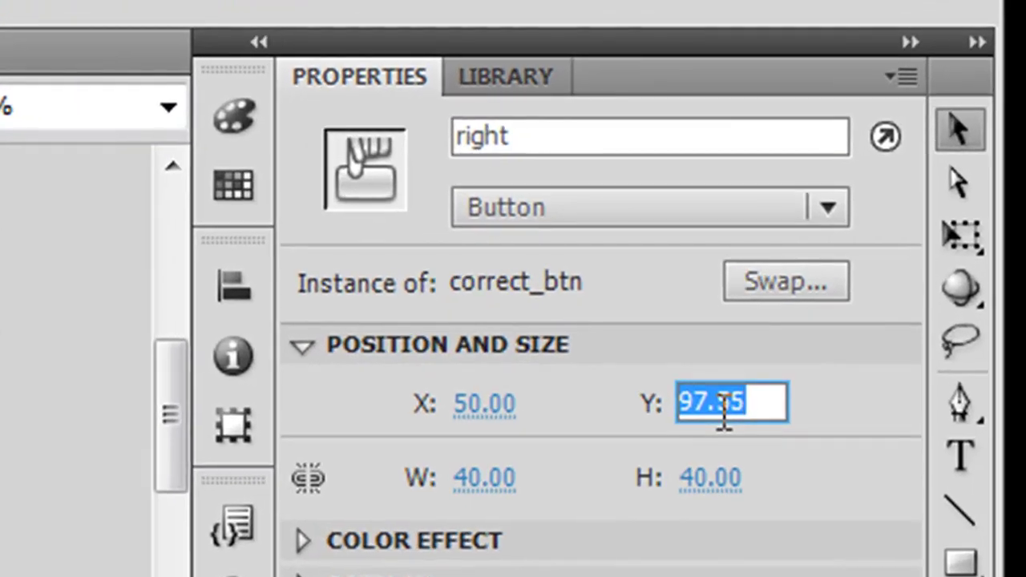
pyautogui.write('222')
pyautogui.press('BackSpace')
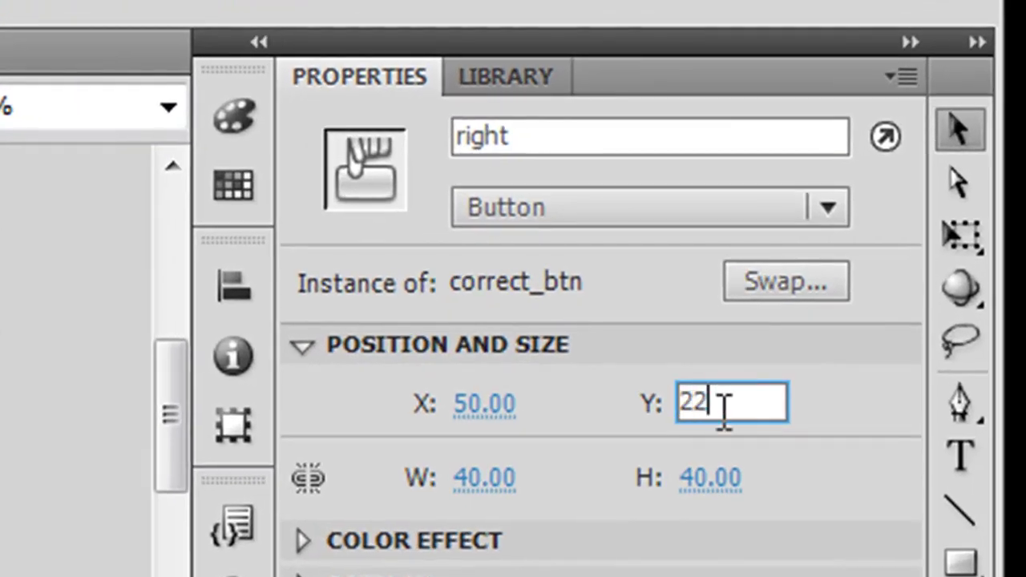
pyautogui.write('0')
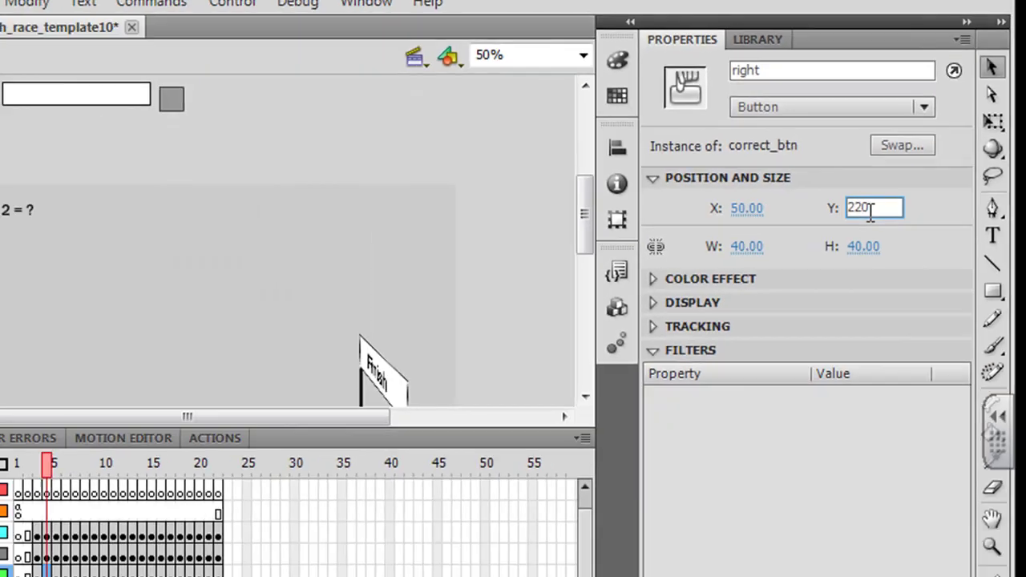
pyautogui.press('Return')
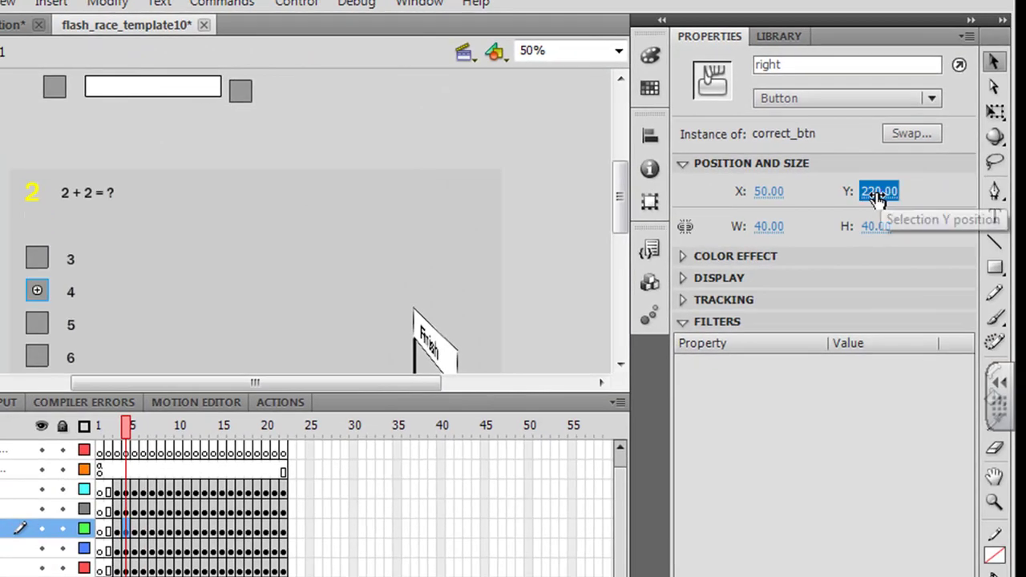
pyautogui.click(409, 213)
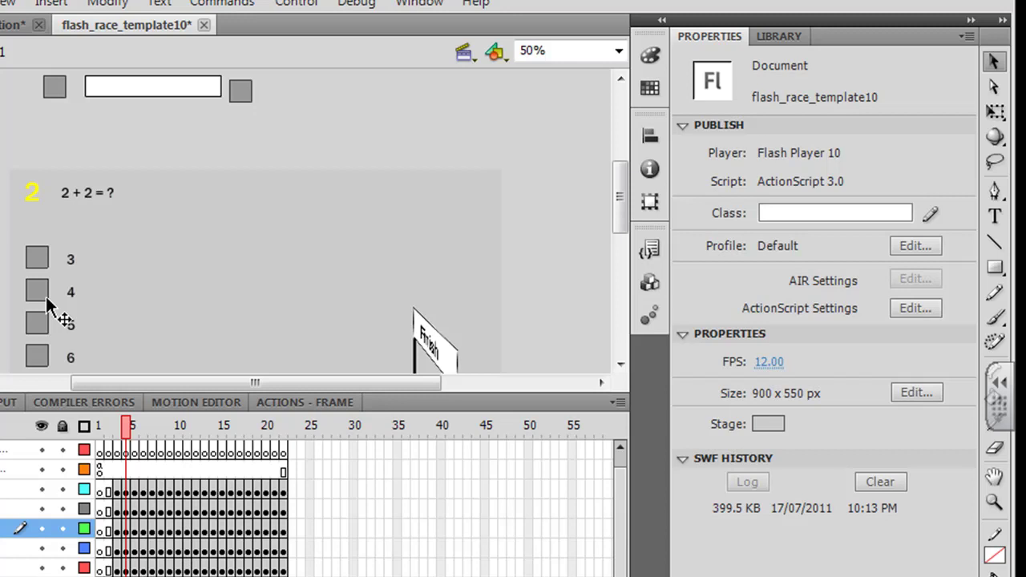
# On frame 5, replace the question placeholder with 'One plus _____ equals five.'
pyautogui.click(131, 427)
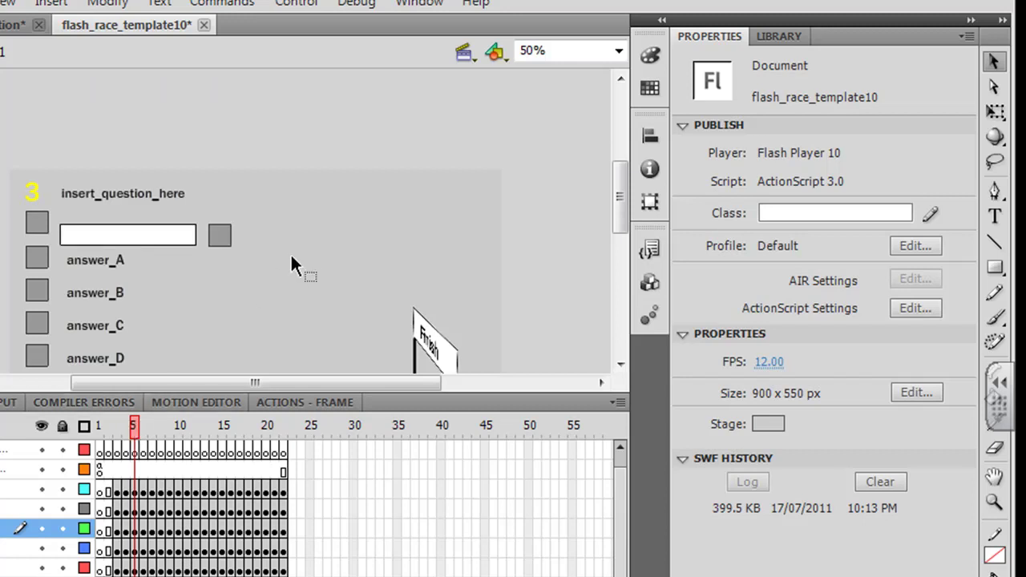
pyautogui.doubleClick(128, 195)
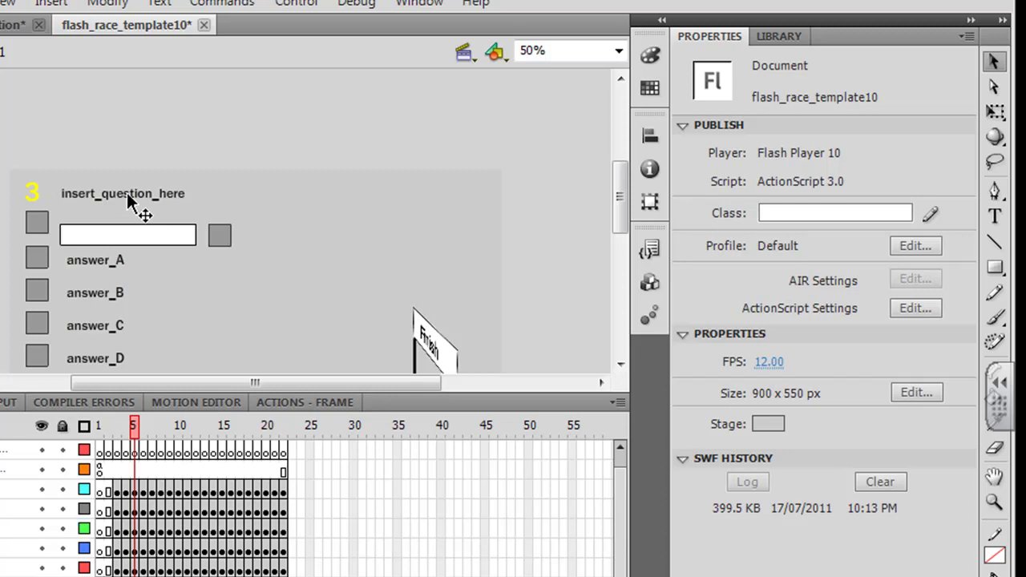
pyautogui.doubleClick(128, 195)
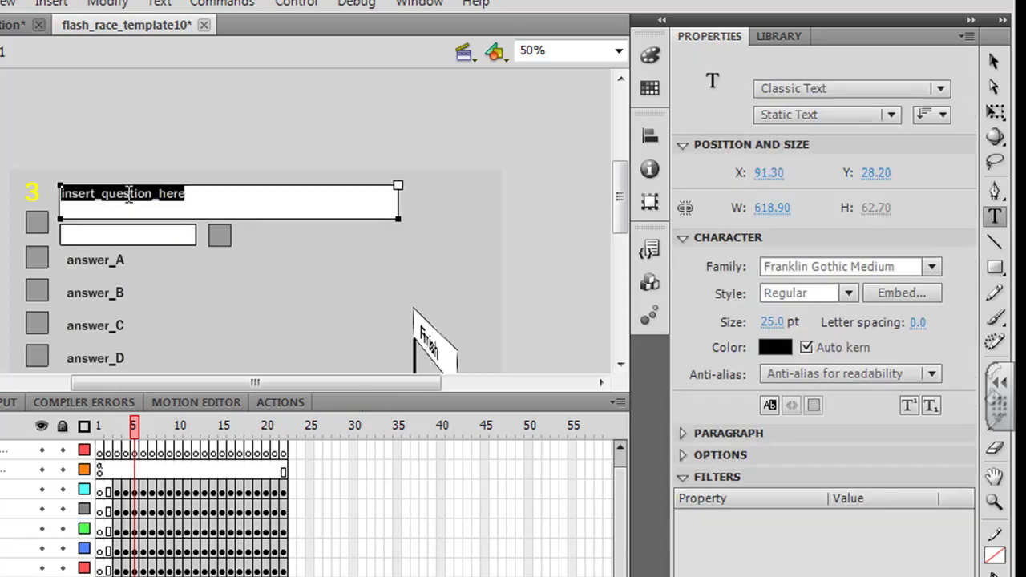
pyautogui.write('One')
pyautogui.write(' plus ')
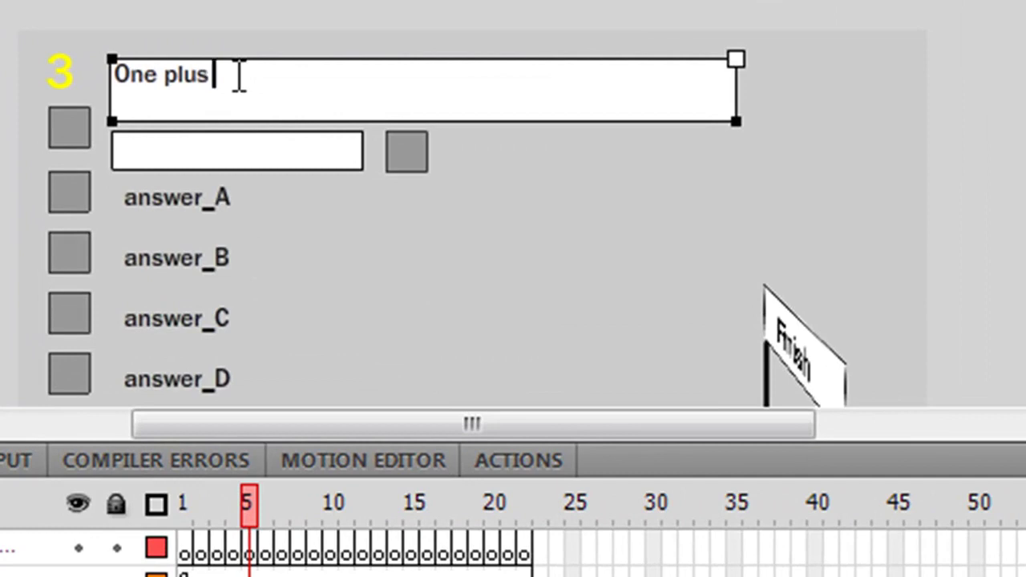
pyautogui.write('_____ equals')
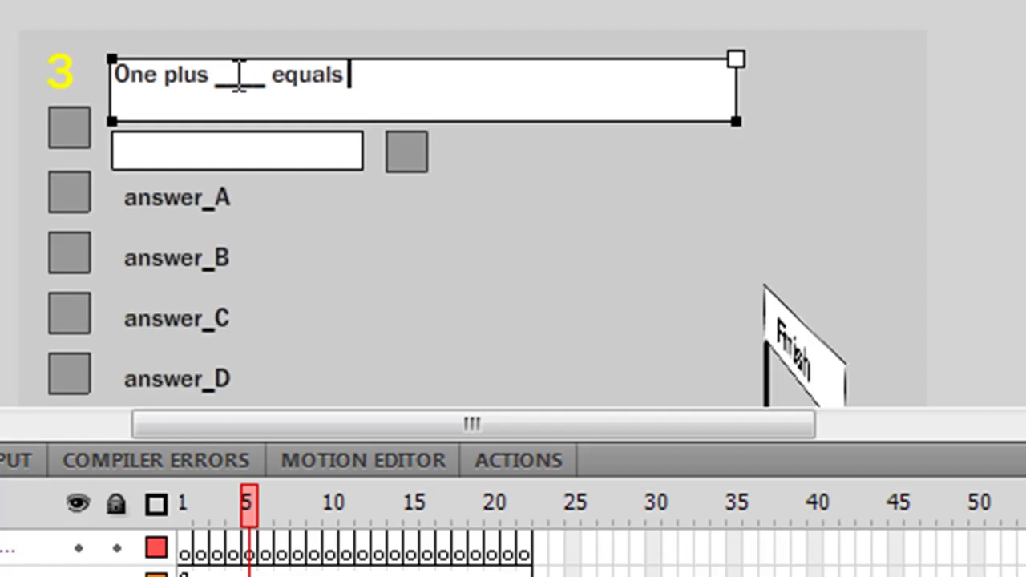
pyautogui.write(' five.')
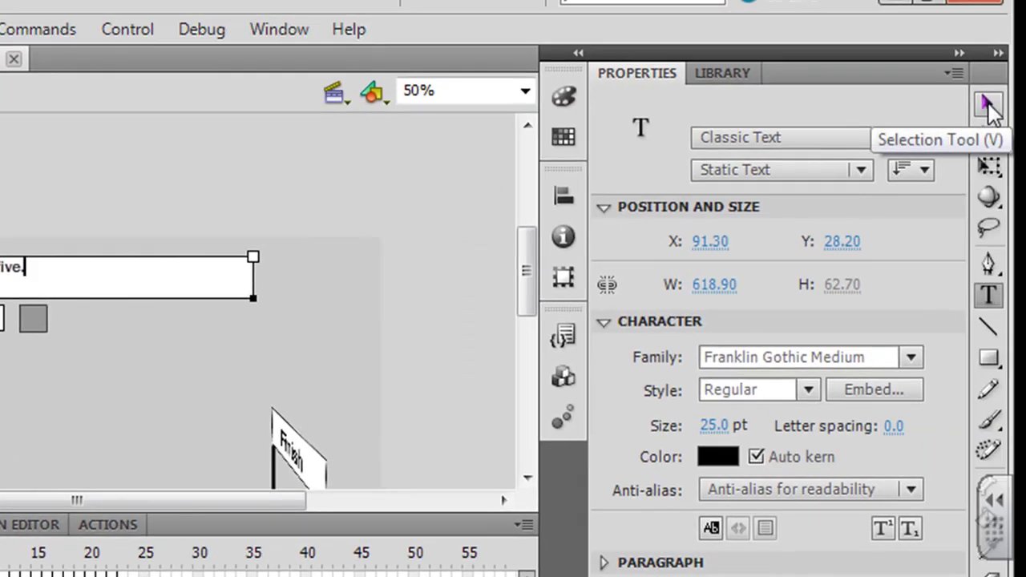
pyautogui.click(989, 105)
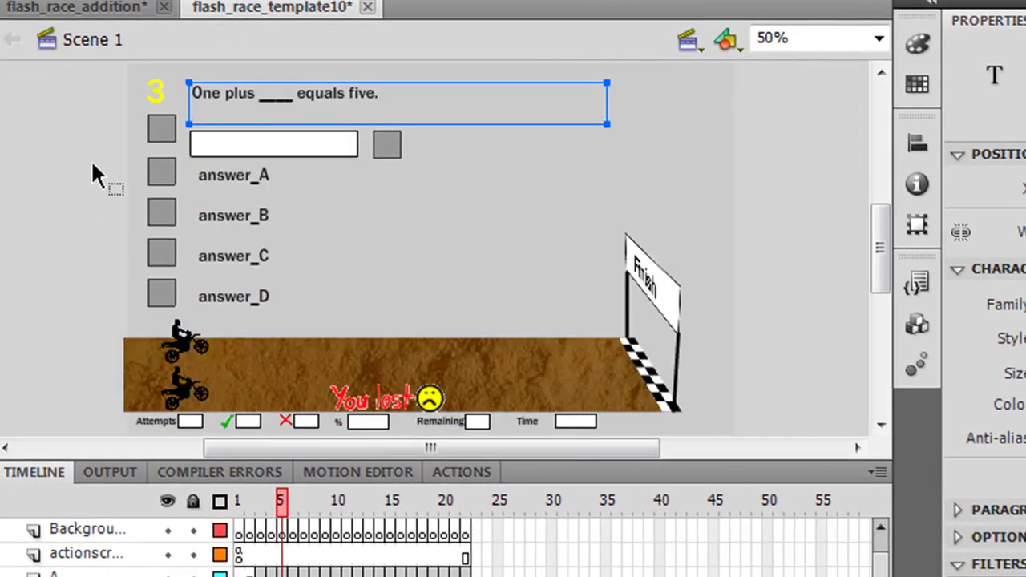
# Marquee-select question 3's five grey answer buttons and drag them onto the pasteboard above
pyautogui.moveTo(93, 103); pyautogui.dragTo(181, 305)
pyautogui.scroll(3, 183, 313)
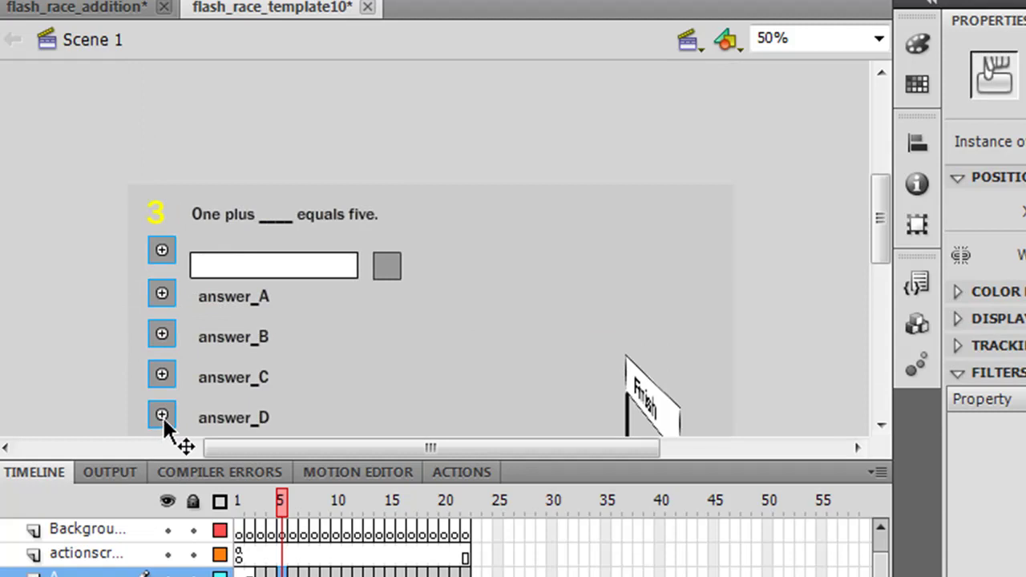
pyautogui.moveTo(160, 419); pyautogui.dragTo(201, 100)
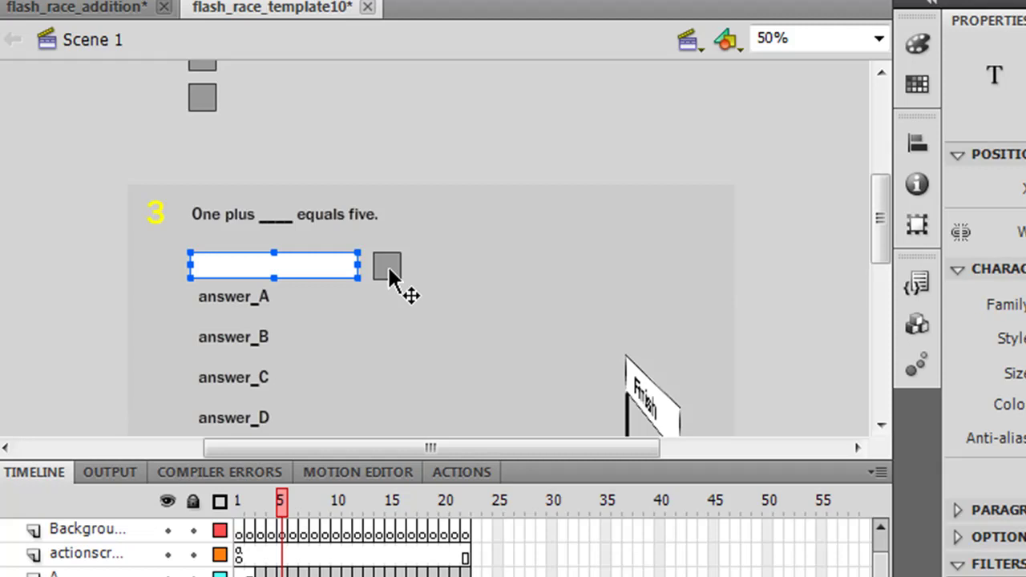
# Move the answer_B, answer_C and answer_D fields onto the pasteboard above the stage
pyautogui.click(340, 335)
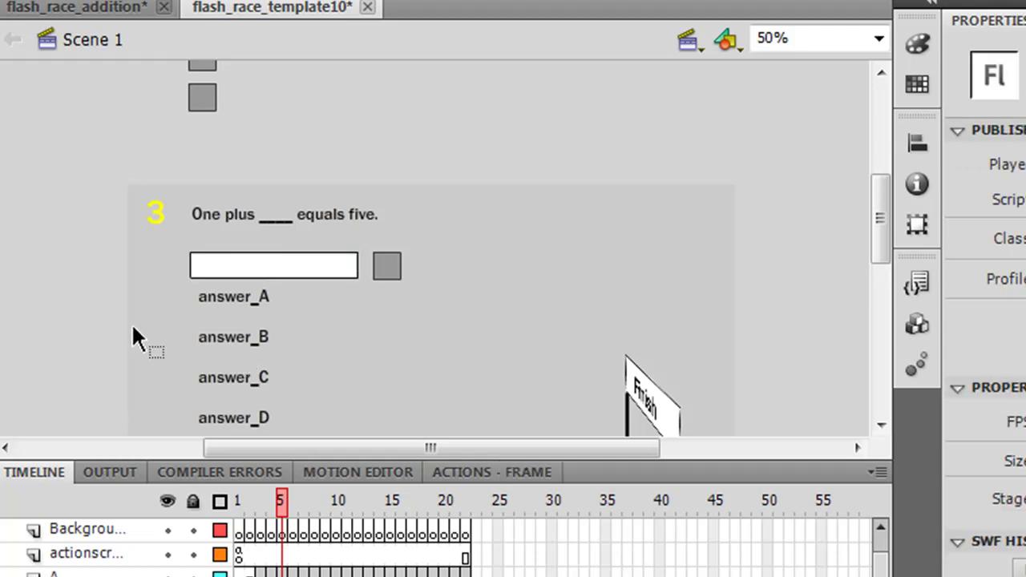
pyautogui.moveTo(133, 326); pyautogui.dragTo(312, 427)
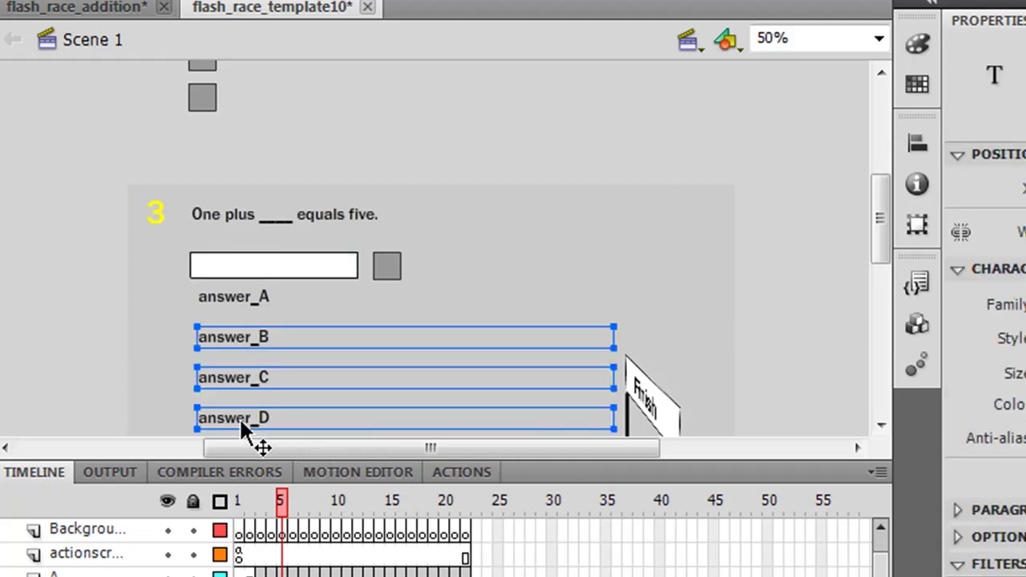
pyautogui.moveTo(241, 419); pyautogui.dragTo(333, 139)
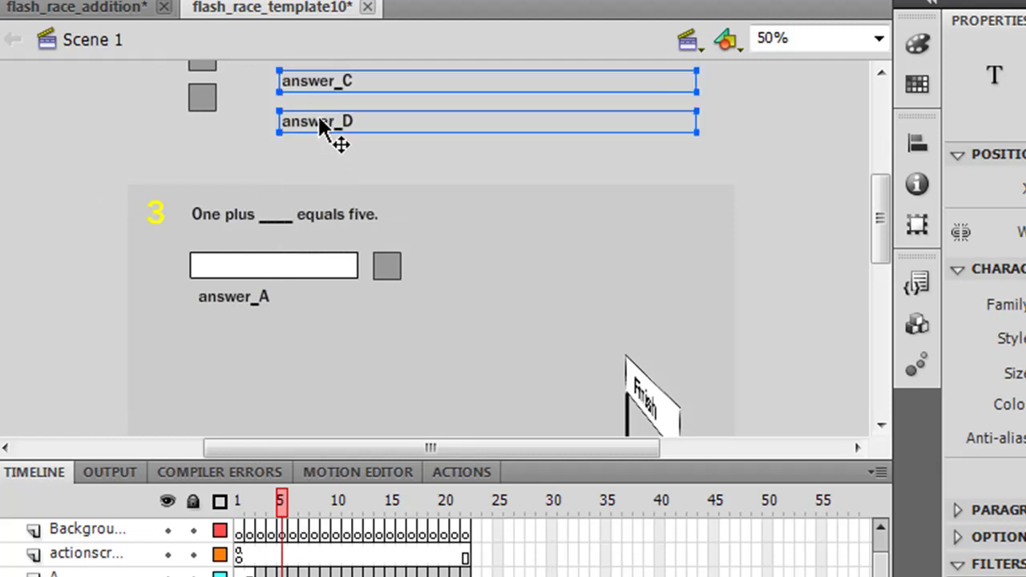
# Replace answer_A's placeholder with the clue text 'Clue :Unscramble our'
pyautogui.click(236, 298)
pyautogui.doubleClick(238, 297)
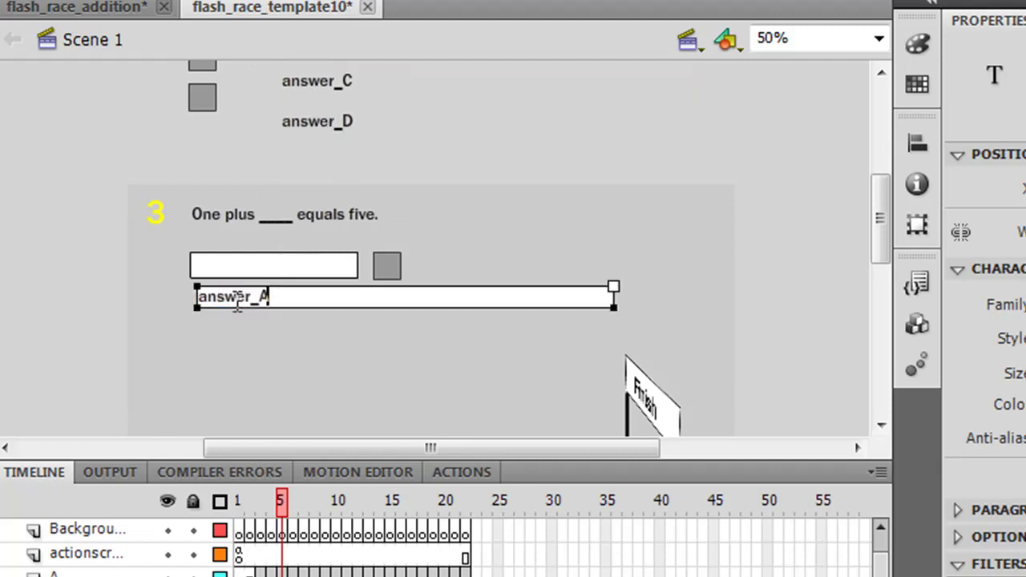
pyautogui.doubleClick(238, 296)
pyautogui.write('C')
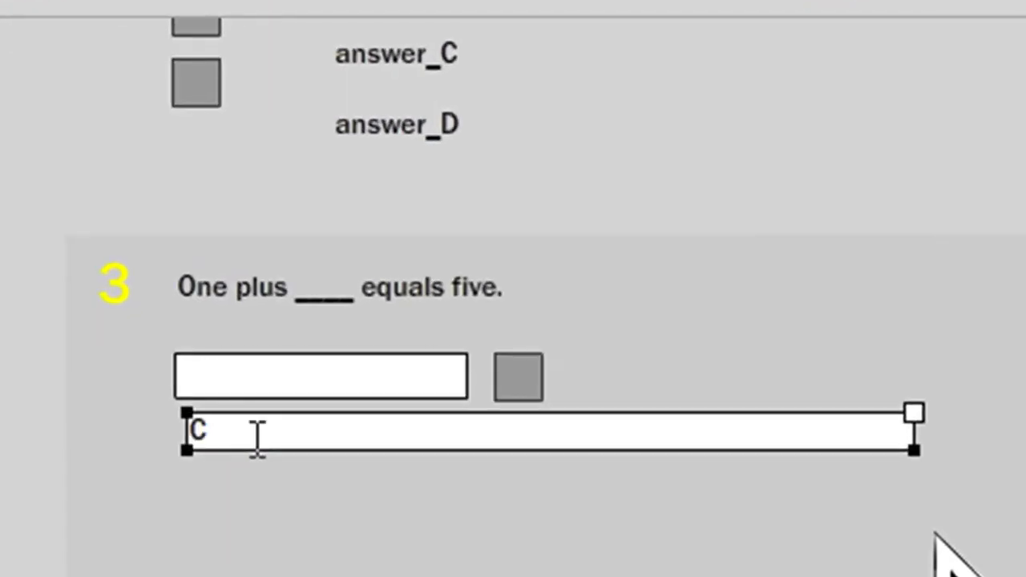
pyautogui.write('lue :Unscramble')
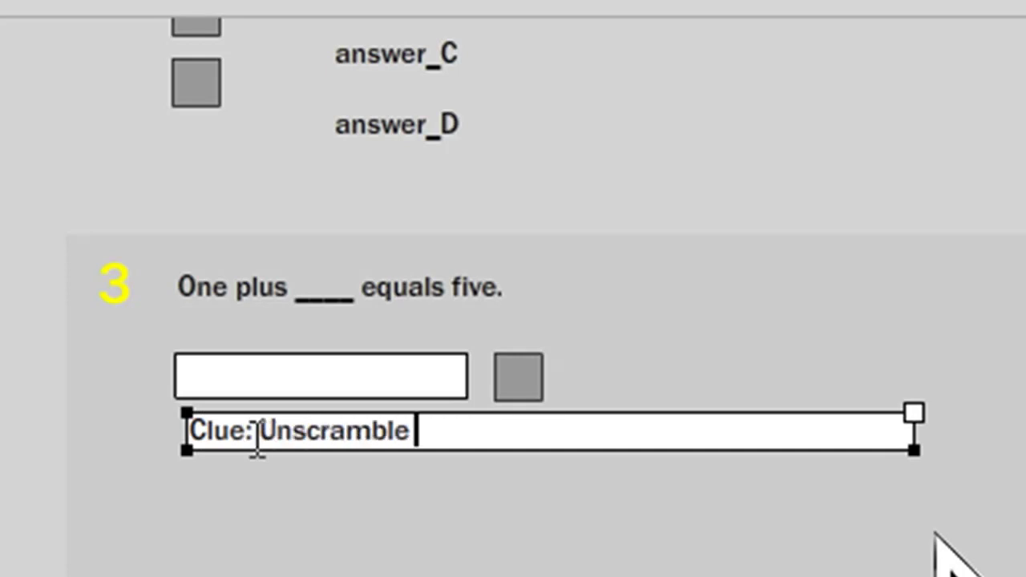
pyautogui.write(' our')
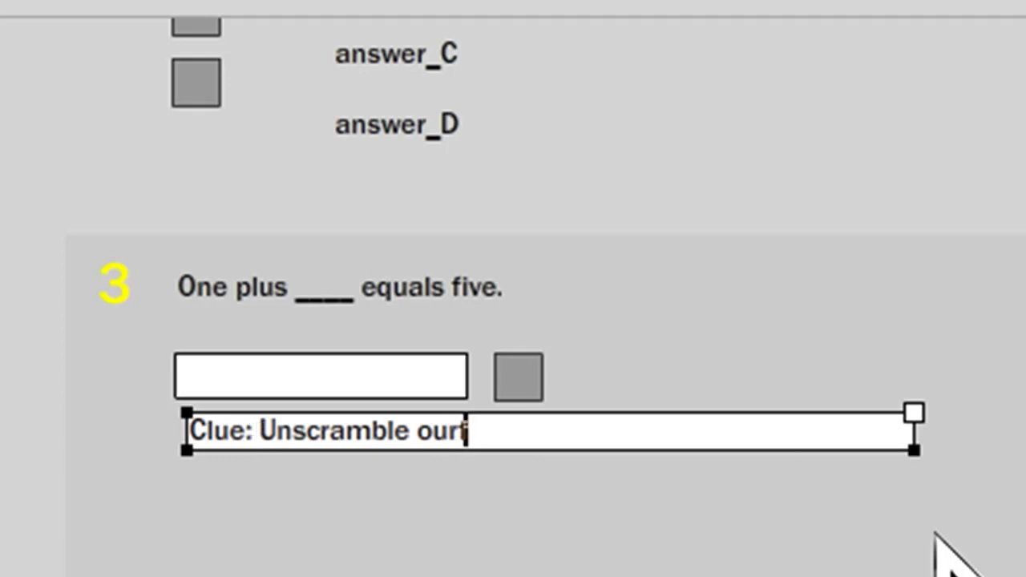
# View frame 5's code on the correct_answer layer, showing correct_answer="insert_answer_here"
pyautogui.press('Escape')
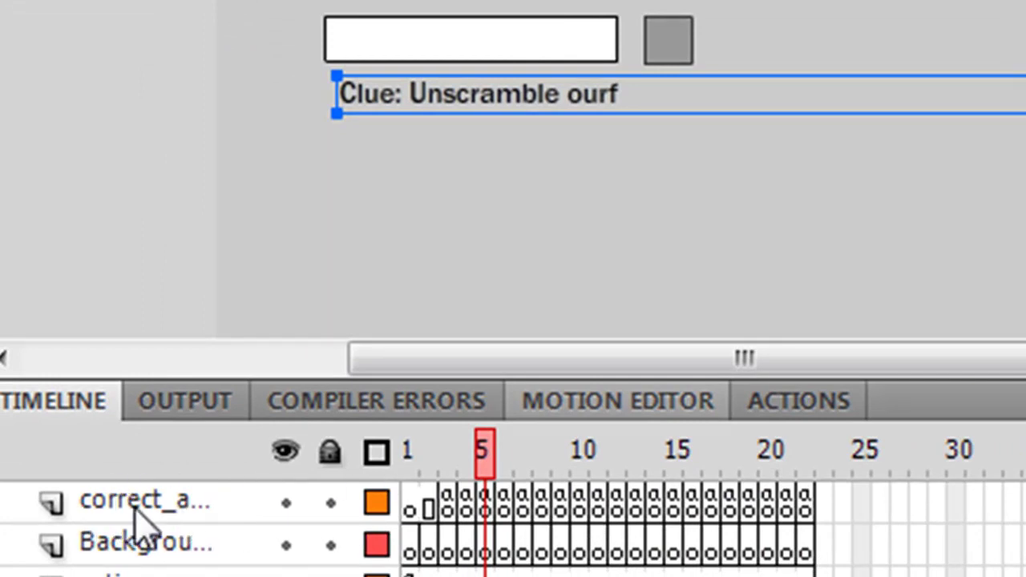
pyautogui.click(93, 513)
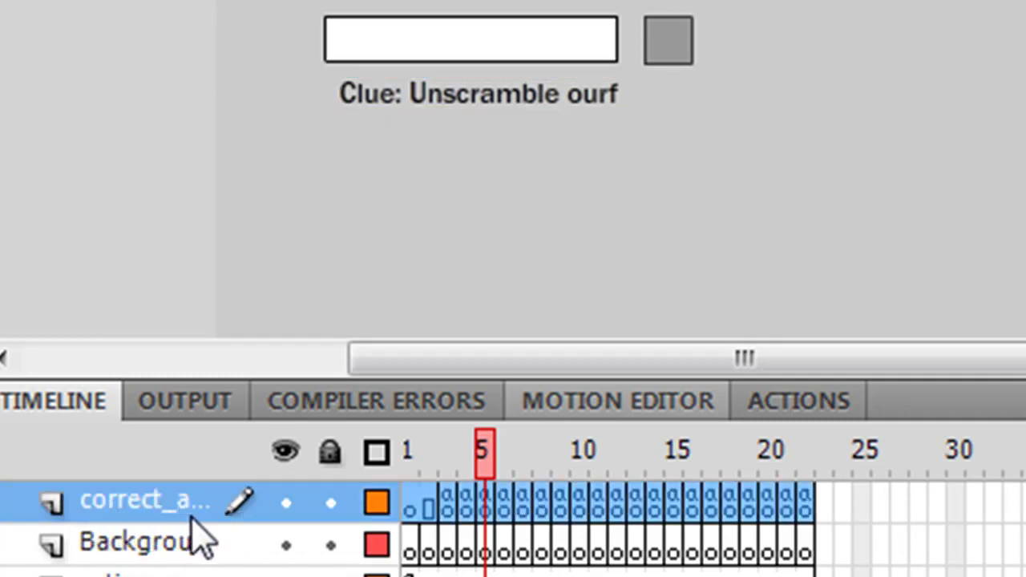
pyautogui.click(488, 499)
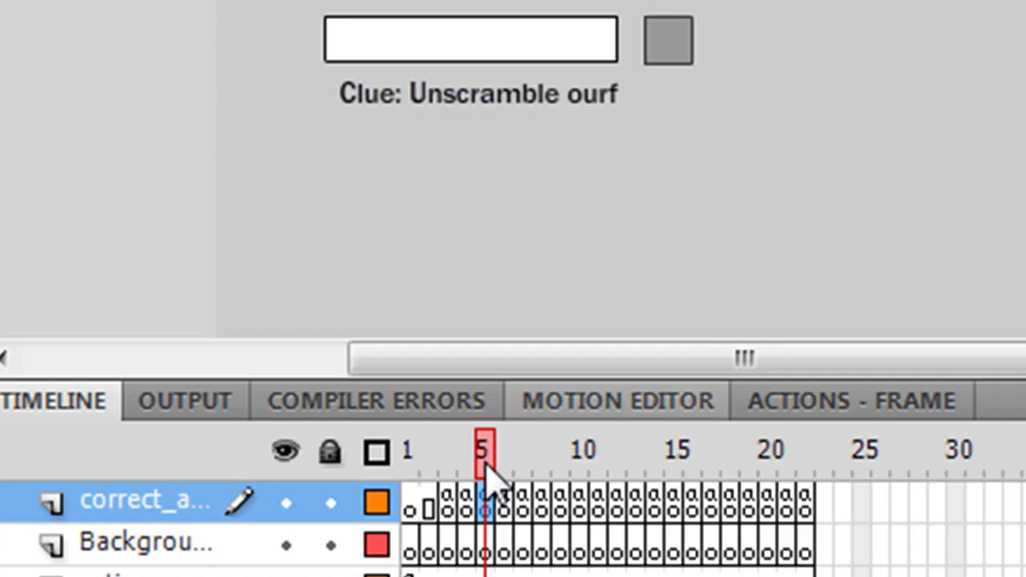
pyautogui.click(833, 408)
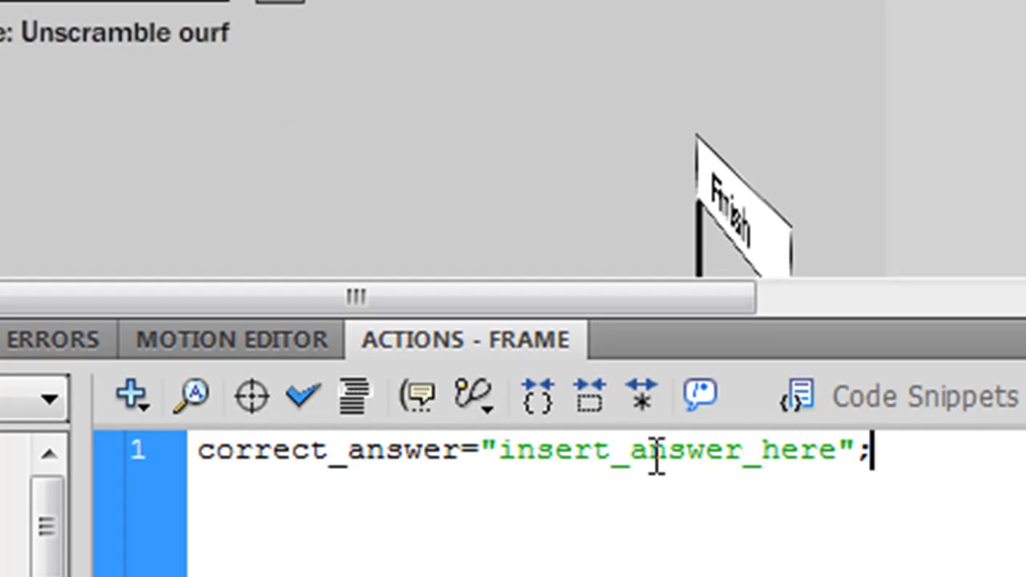
# Replace insert_answer_here with four in frame 5's ActionScript, then return to the Timeline
pyautogui.tripleClick(656, 455)
pyautogui.click(655, 455)
pyautogui.doubleClick(654, 458)
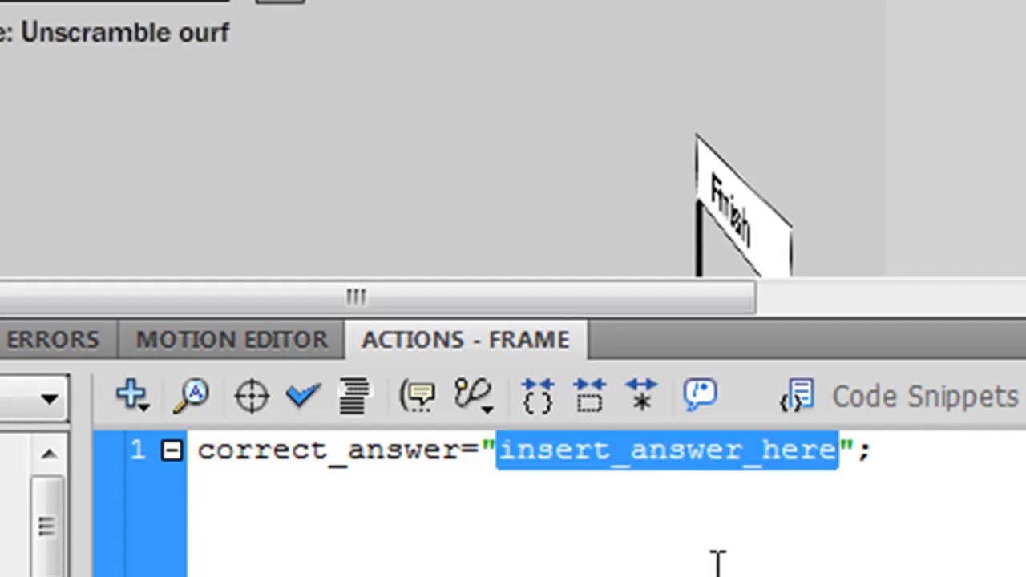
pyautogui.write('four')
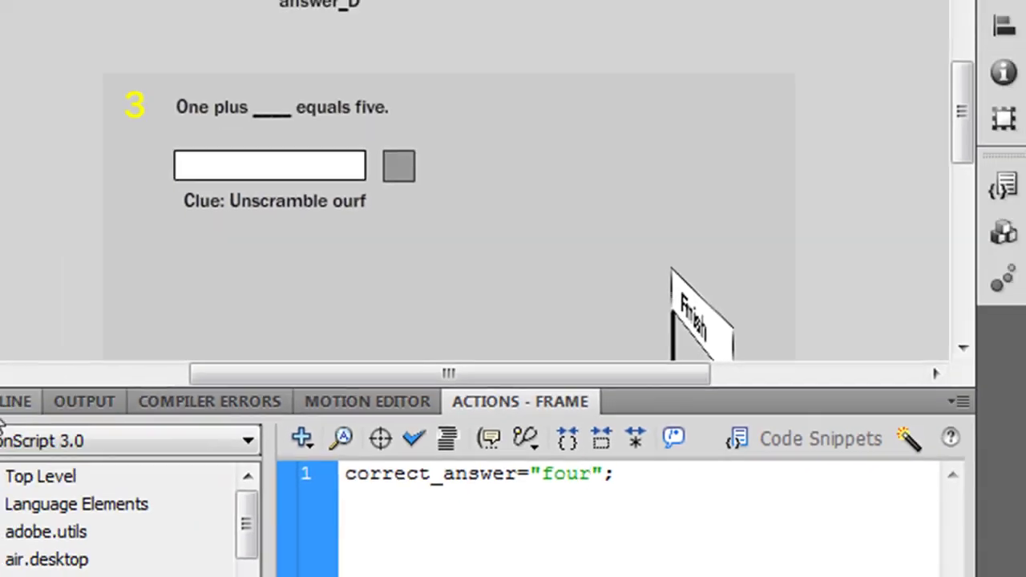
pyautogui.click(32, 411)
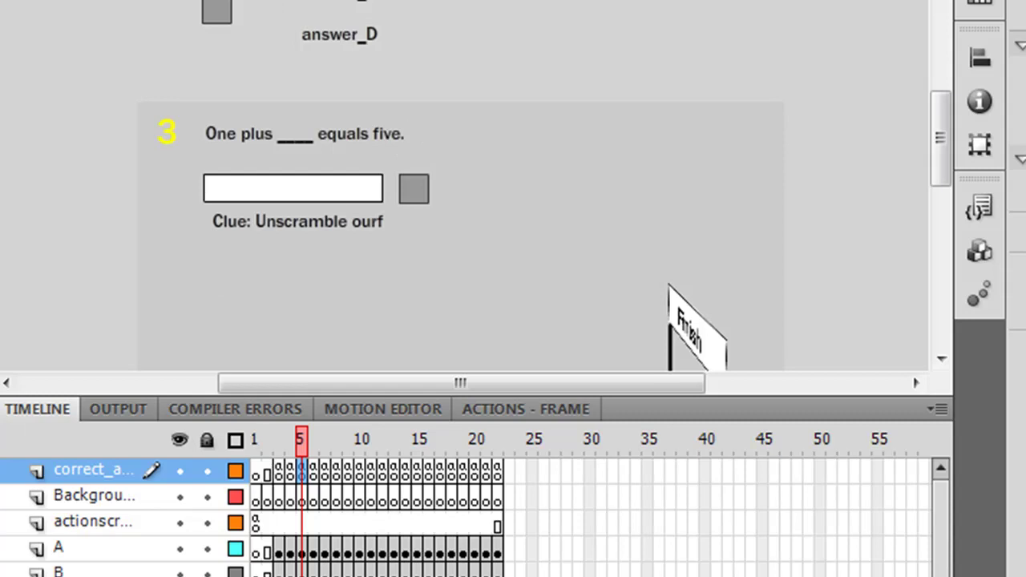
# Publish the race quiz as SWF and HTML, then switch to the project files window
pyautogui.click(64, 32)
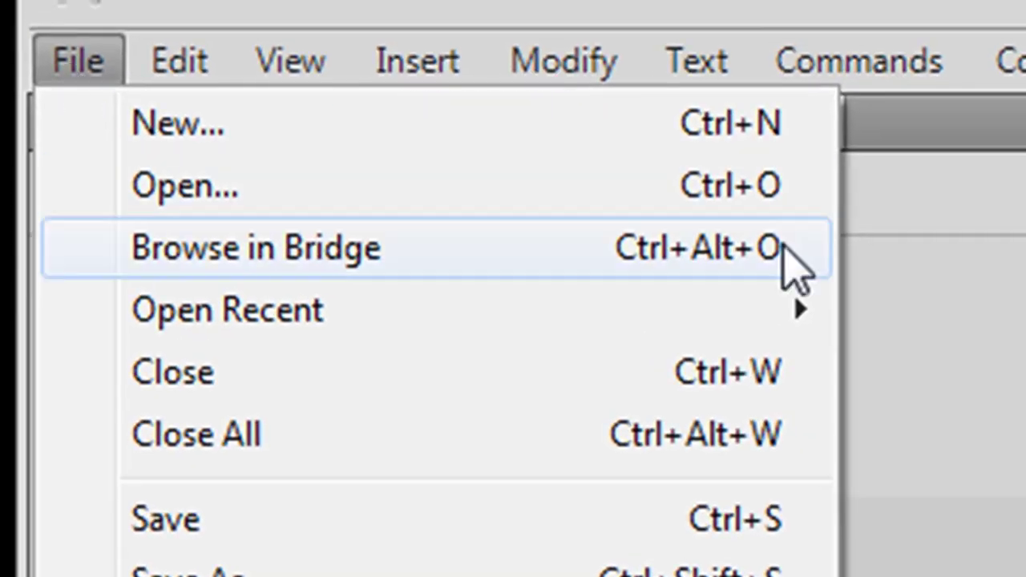
pyautogui.press('Escape')
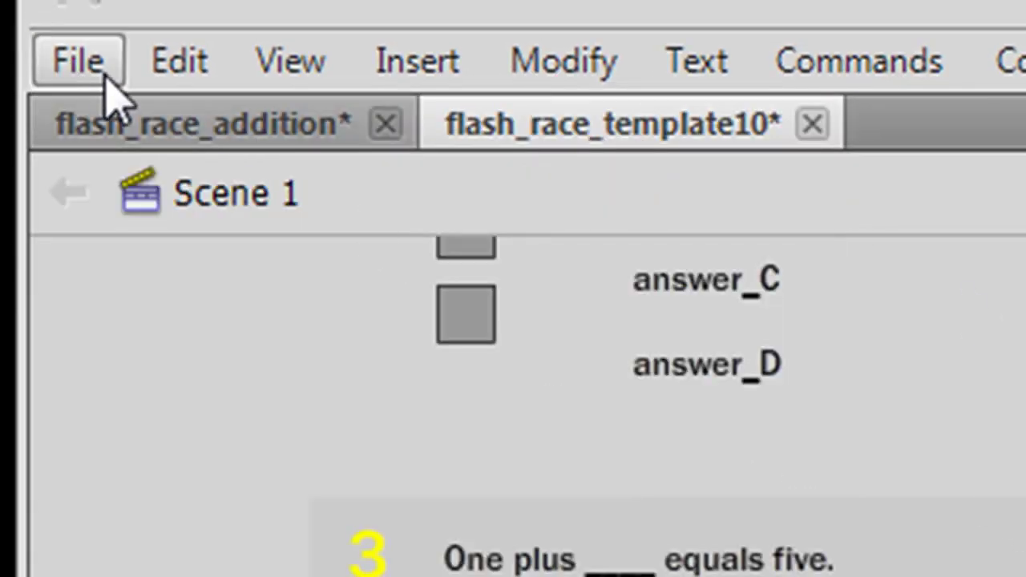
pyautogui.click(80, 68)
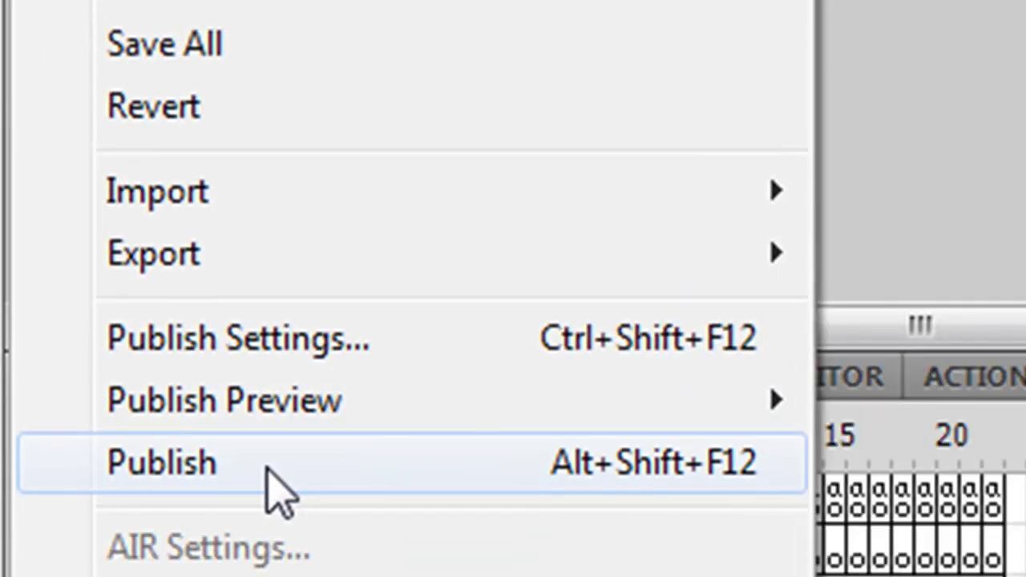
pyautogui.click(279, 493)
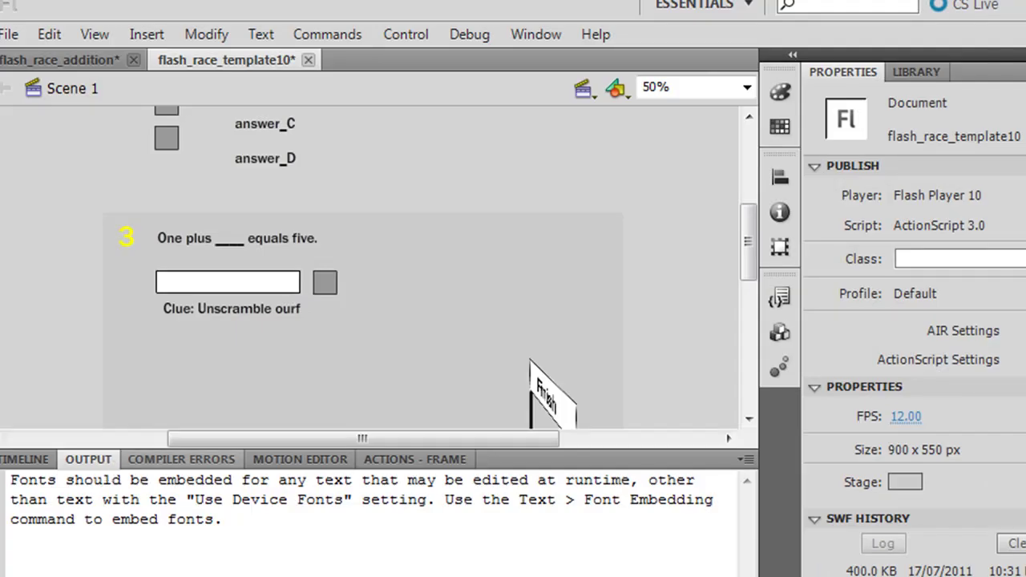
pyautogui.hotkey('alt', 'Tab')
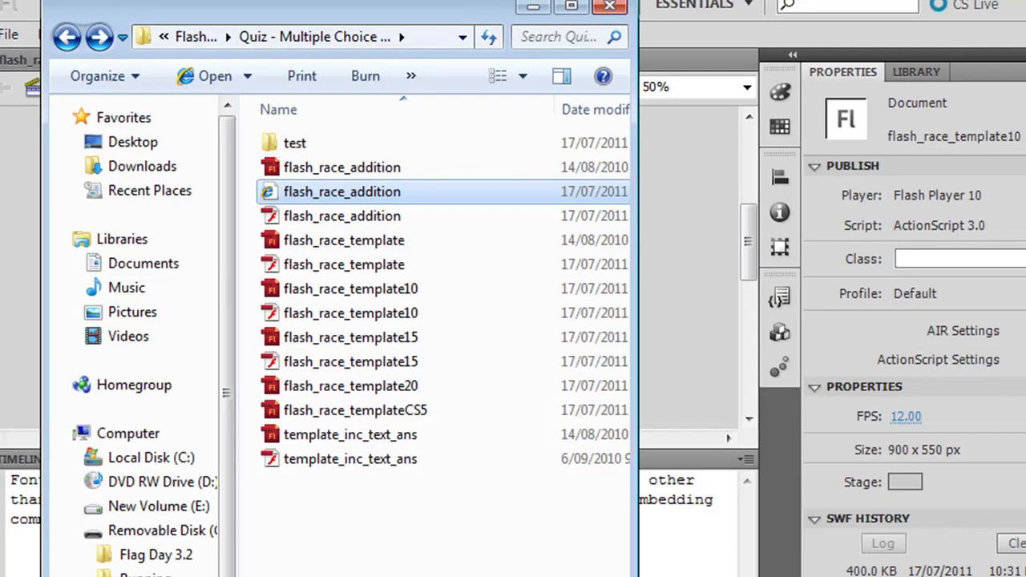
# In the test folder, compare flash_race_template10's .fla, .html and .swf files, then open the HTML page
pyautogui.doubleClick(294, 144)
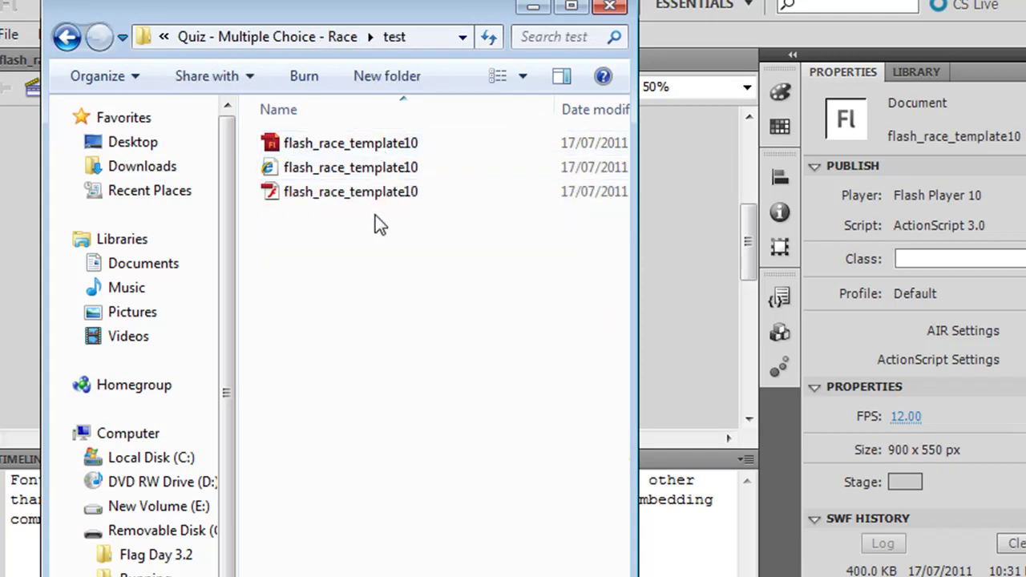
pyautogui.click(364, 146)
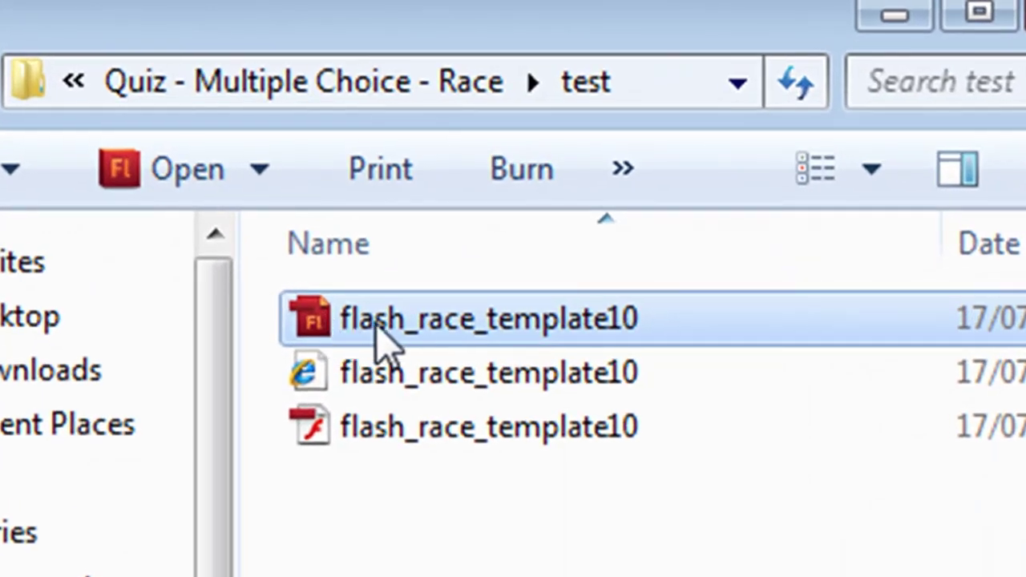
pyautogui.click(442, 393)
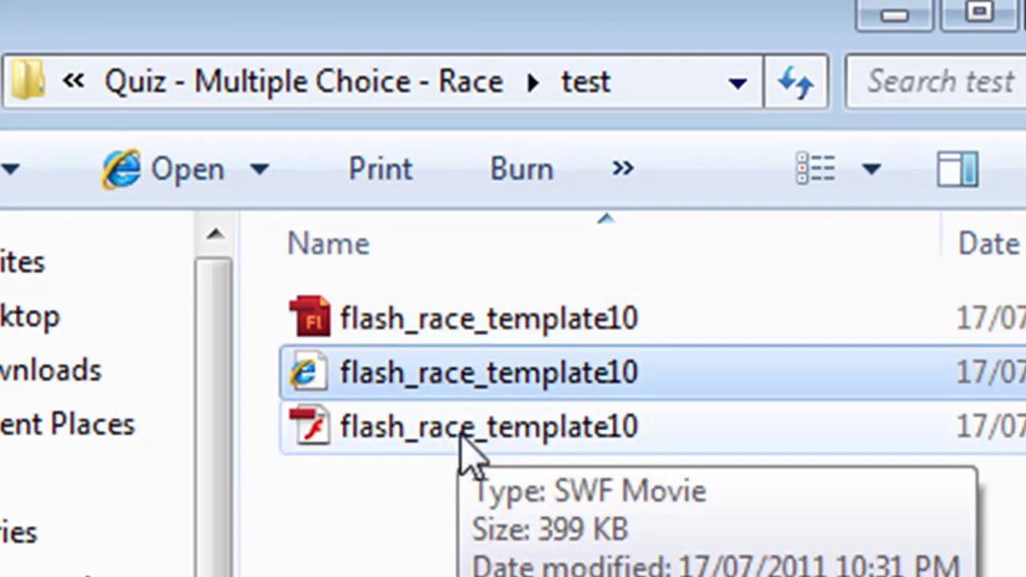
pyautogui.click(456, 432)
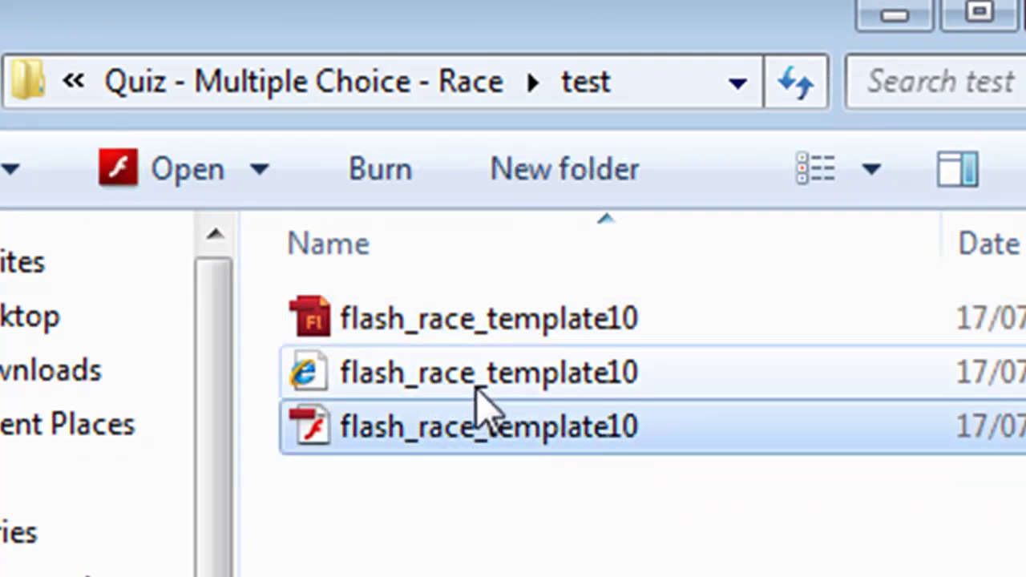
pyautogui.moveTo(514, 504); pyautogui.dragTo(395, 359)
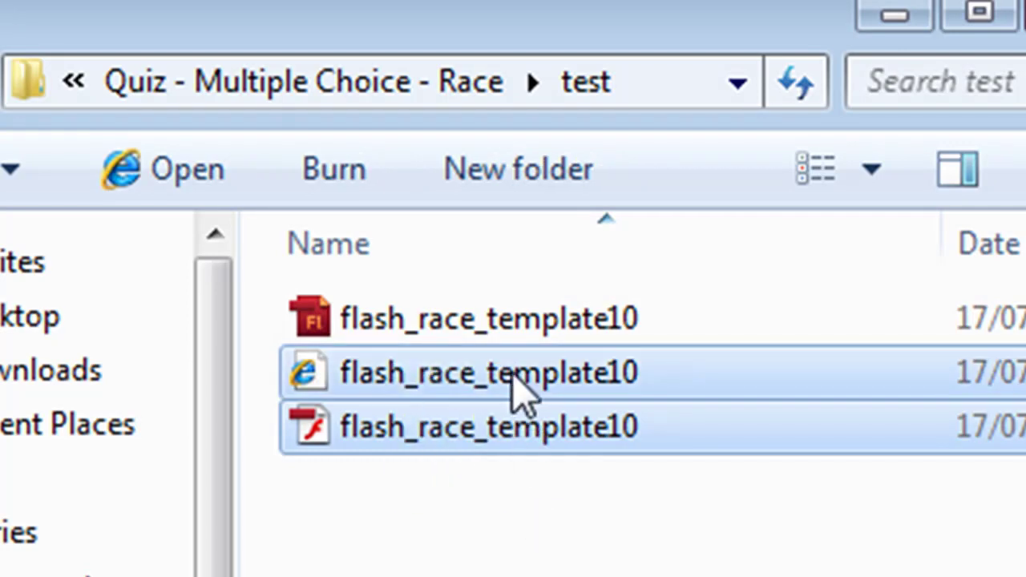
pyautogui.click(548, 570)
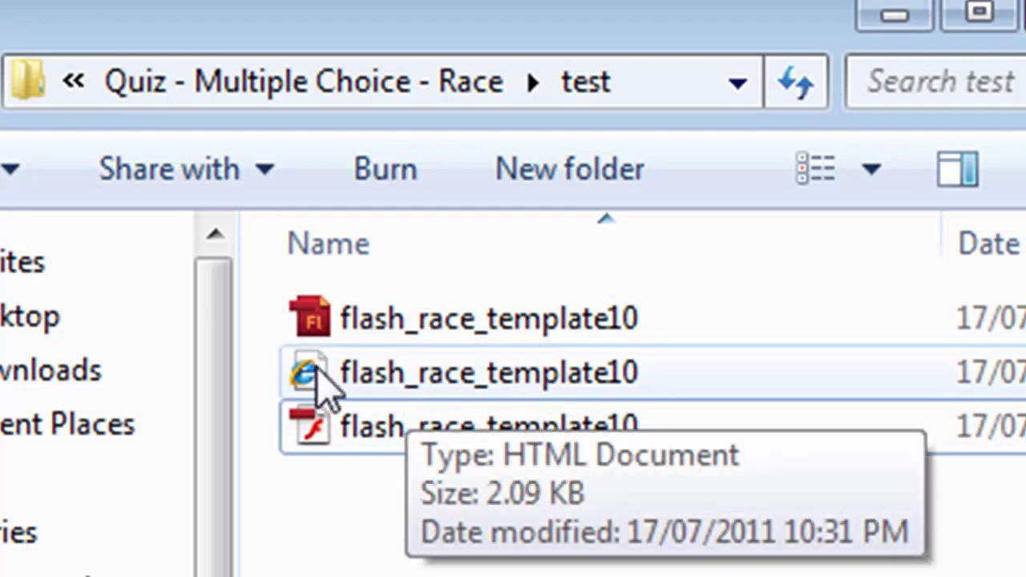
pyautogui.doubleClick(387, 375)
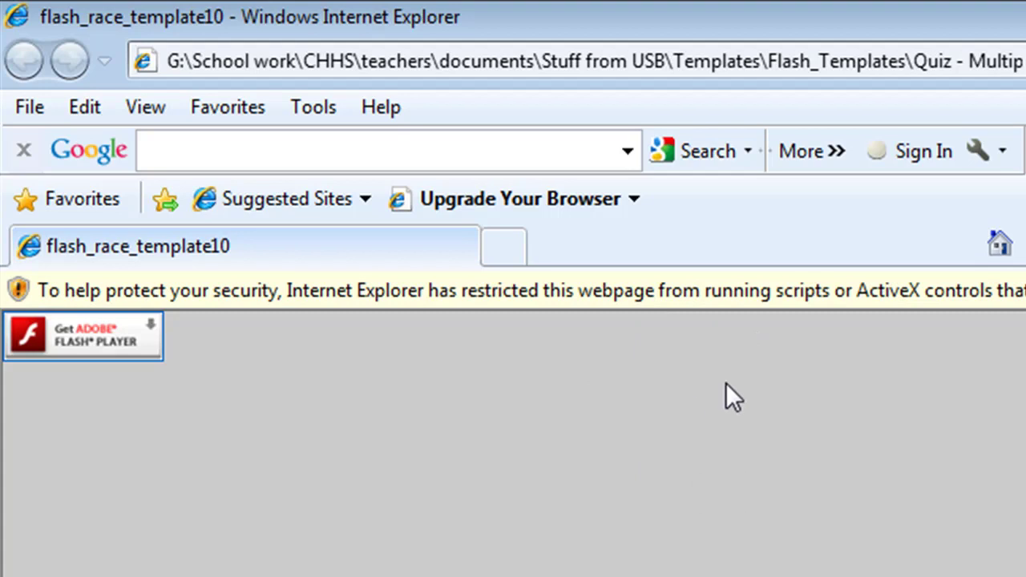
# Allow the page's blocked content and confirm the security warning so the Simple Addition Quiz runs
pyautogui.click(740, 298)
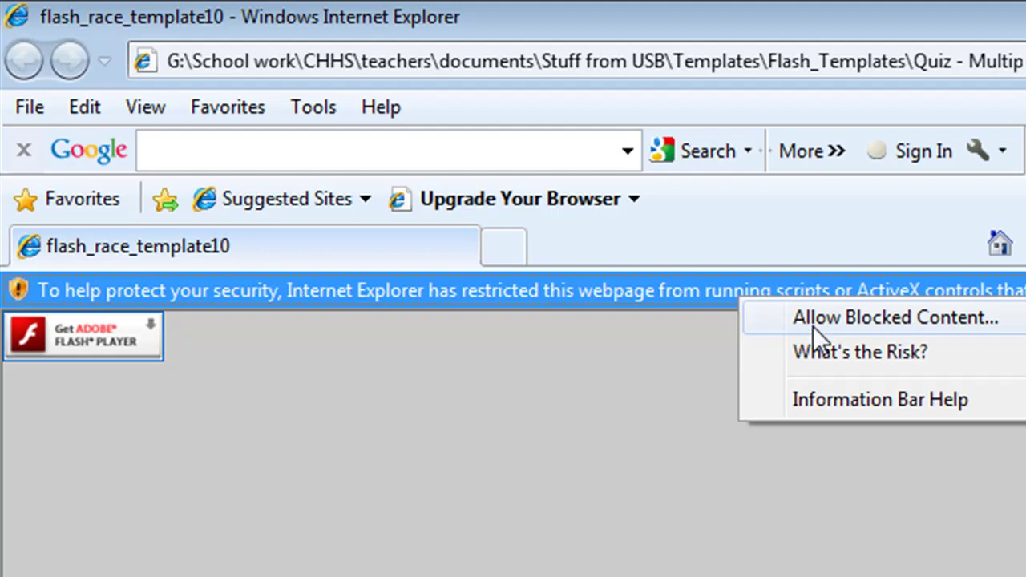
pyautogui.click(839, 312)
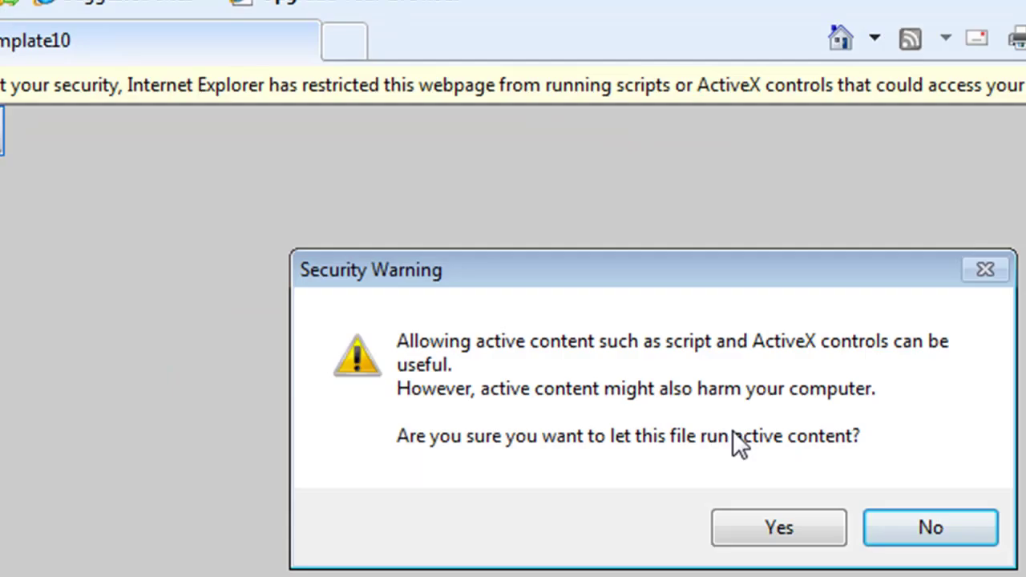
pyautogui.click(771, 529)
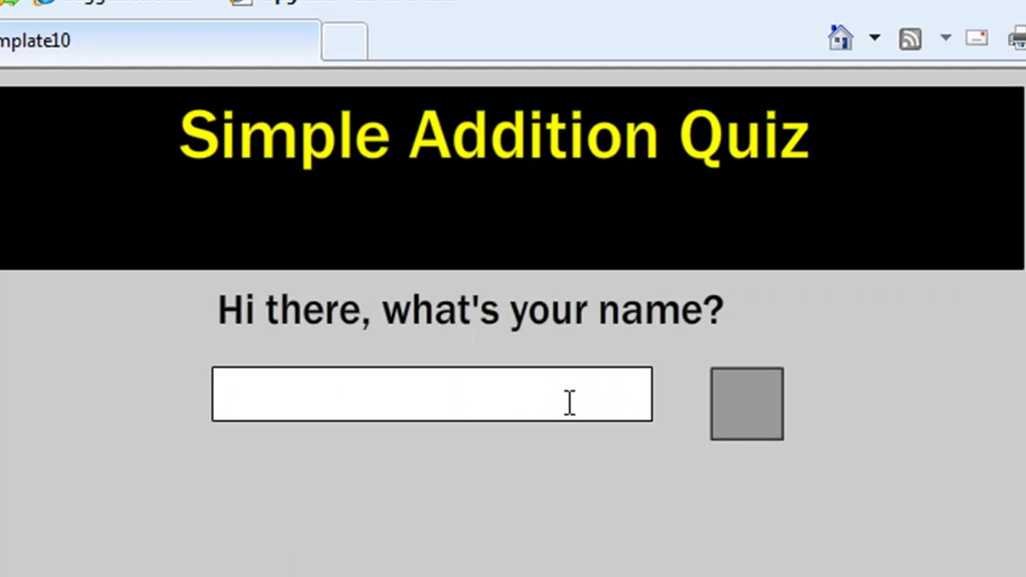
# Submit a player name, view the red rider's profile, and start the race
pyautogui.click(569, 403)
pyautogui.write('Dave')
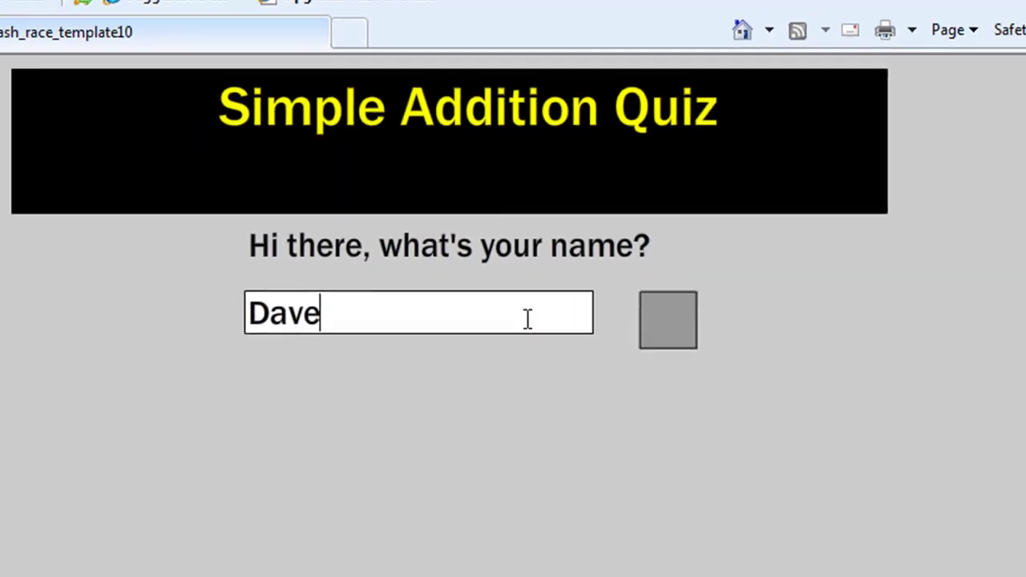
pyautogui.click(746, 403)
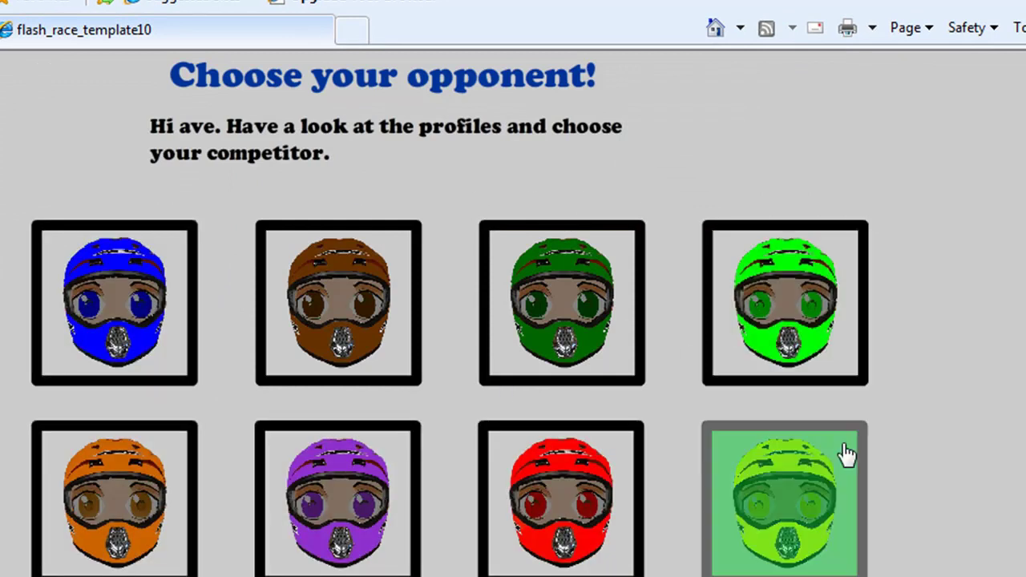
pyautogui.click(591, 503)
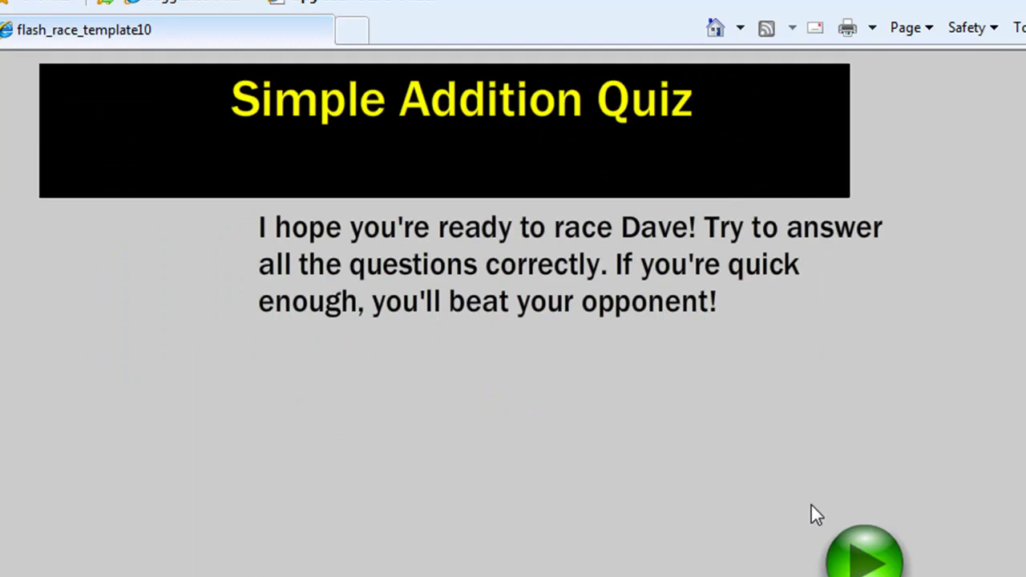
pyautogui.click(865, 548)
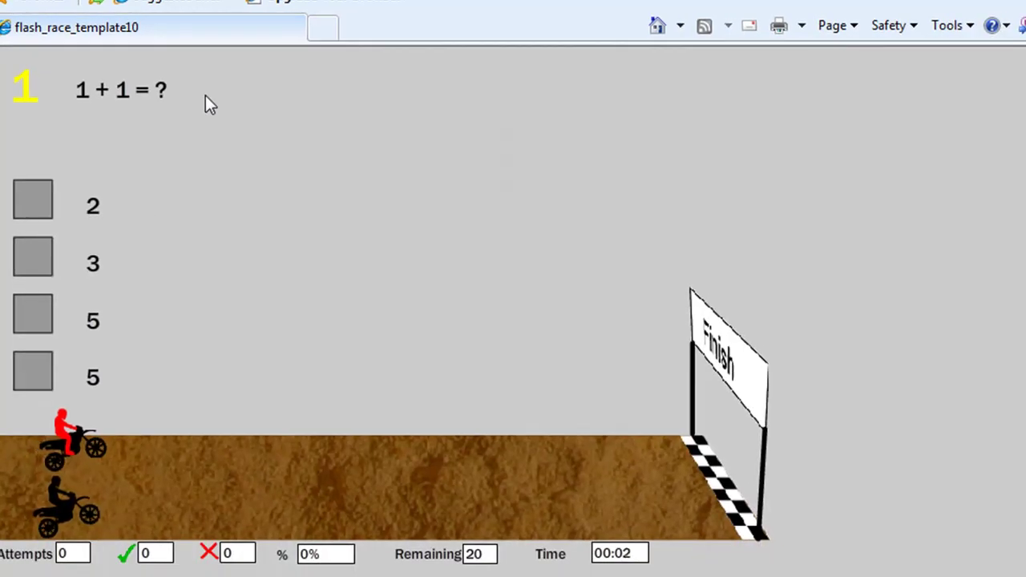
# Answer question 1 with 3, then 2, question 2 with 4, and submit 'four' for question 3
pyautogui.click(42, 270)
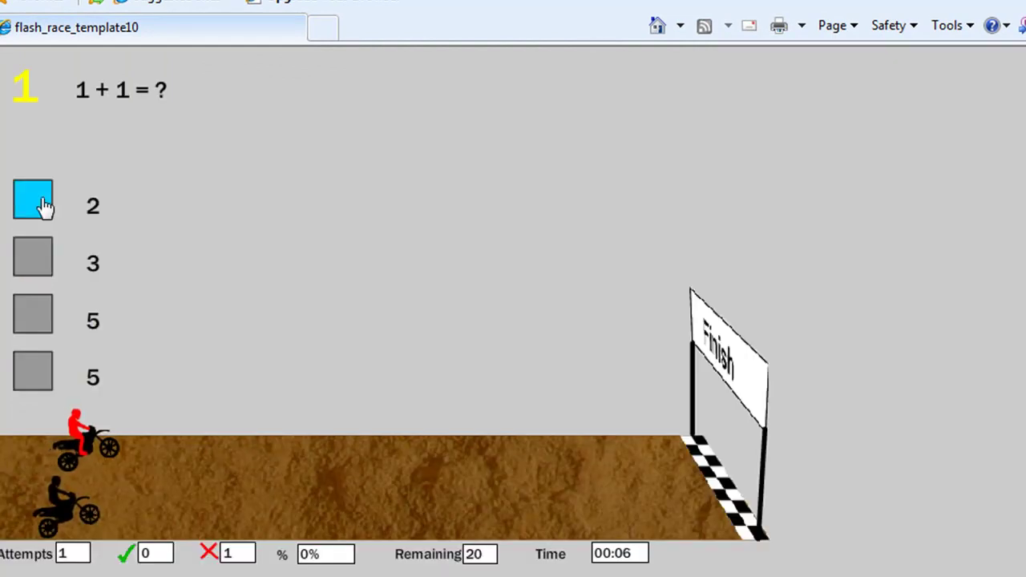
pyautogui.click(41, 204)
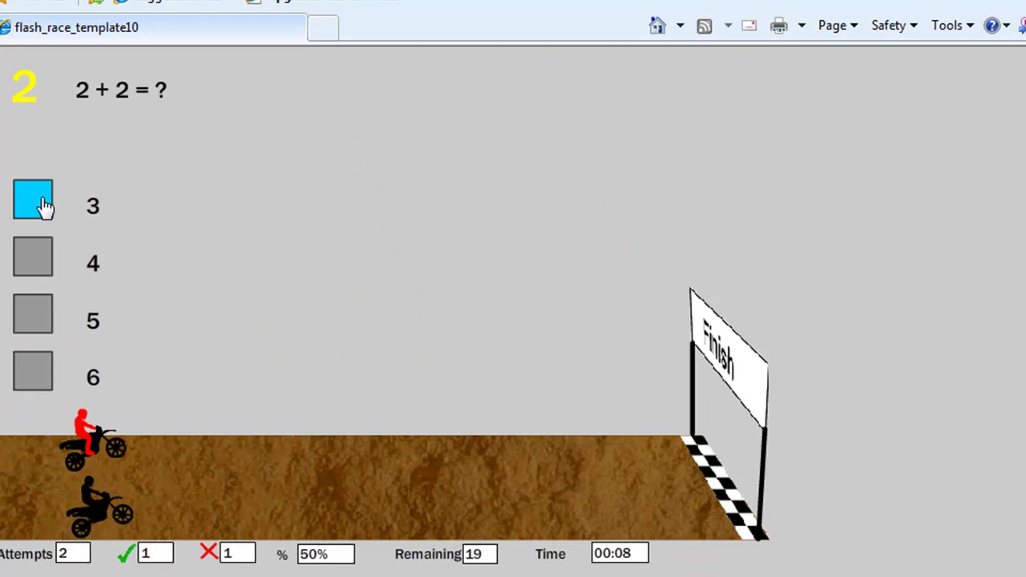
pyautogui.click(40, 261)
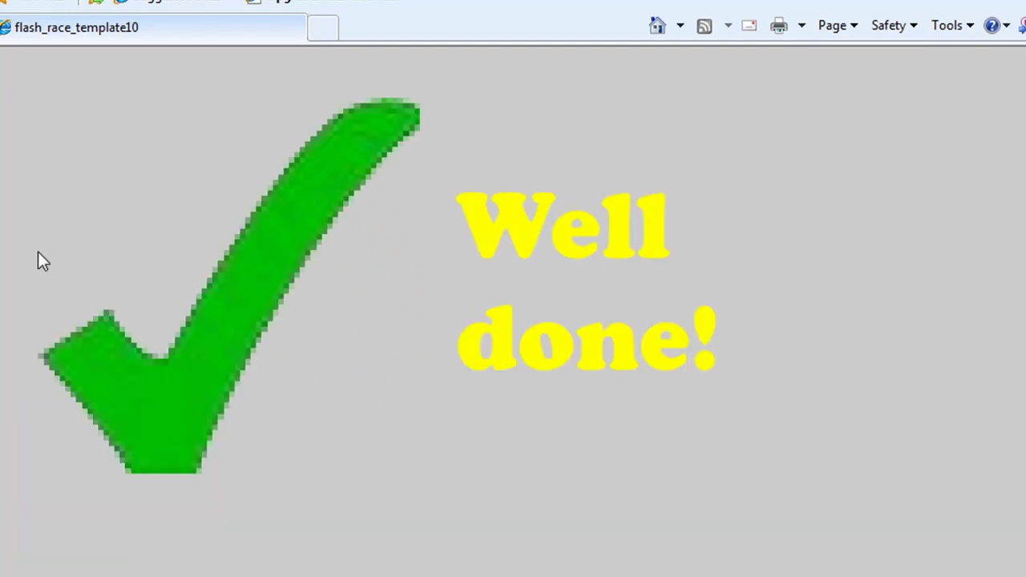
pyautogui.click(229, 166)
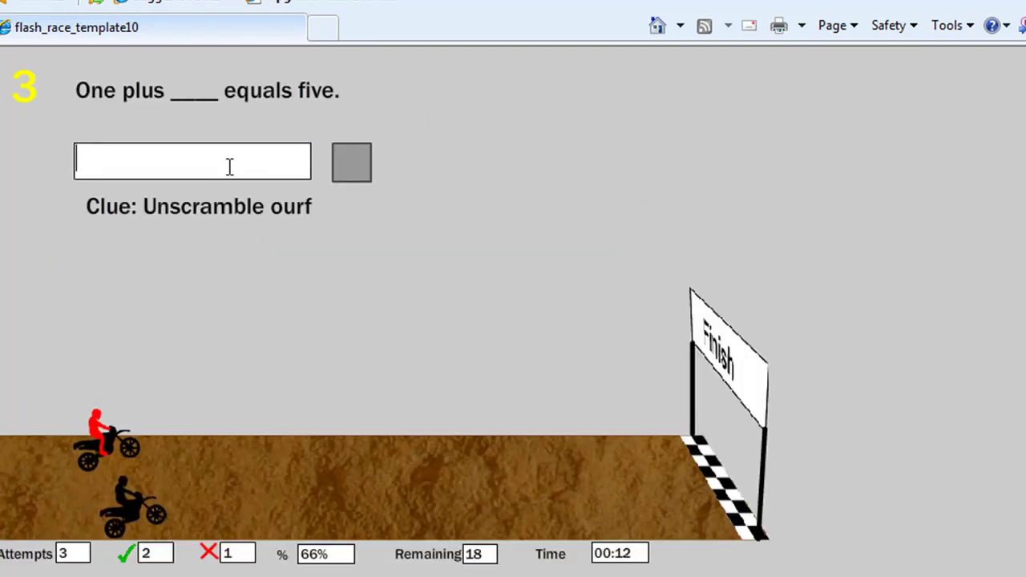
pyautogui.write('four')
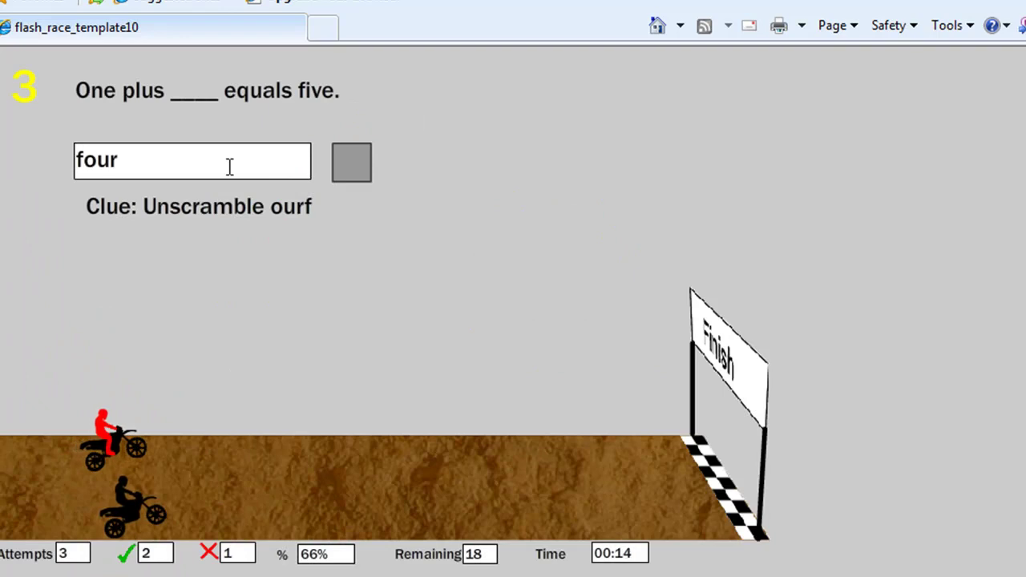
pyautogui.click(356, 168)
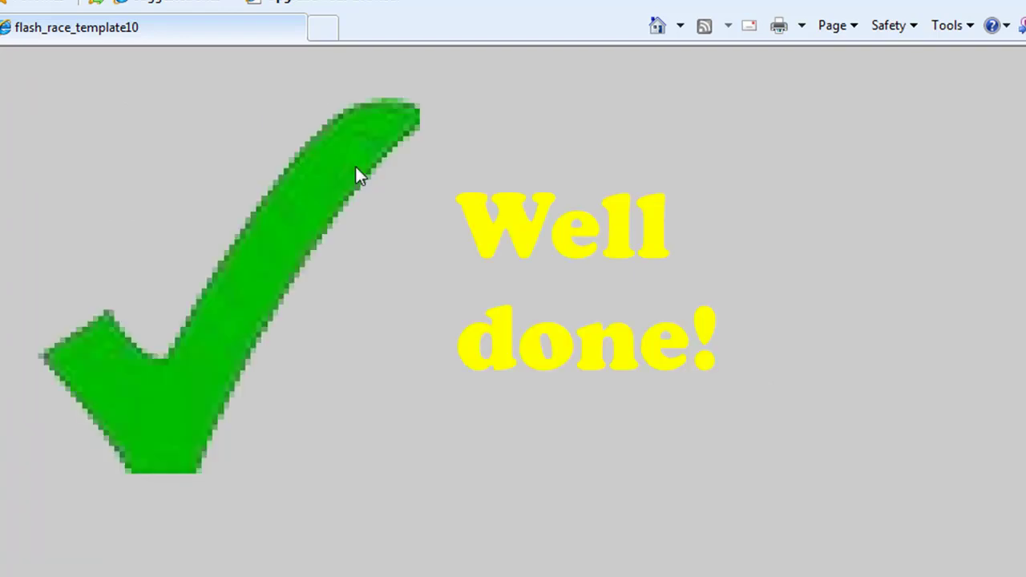